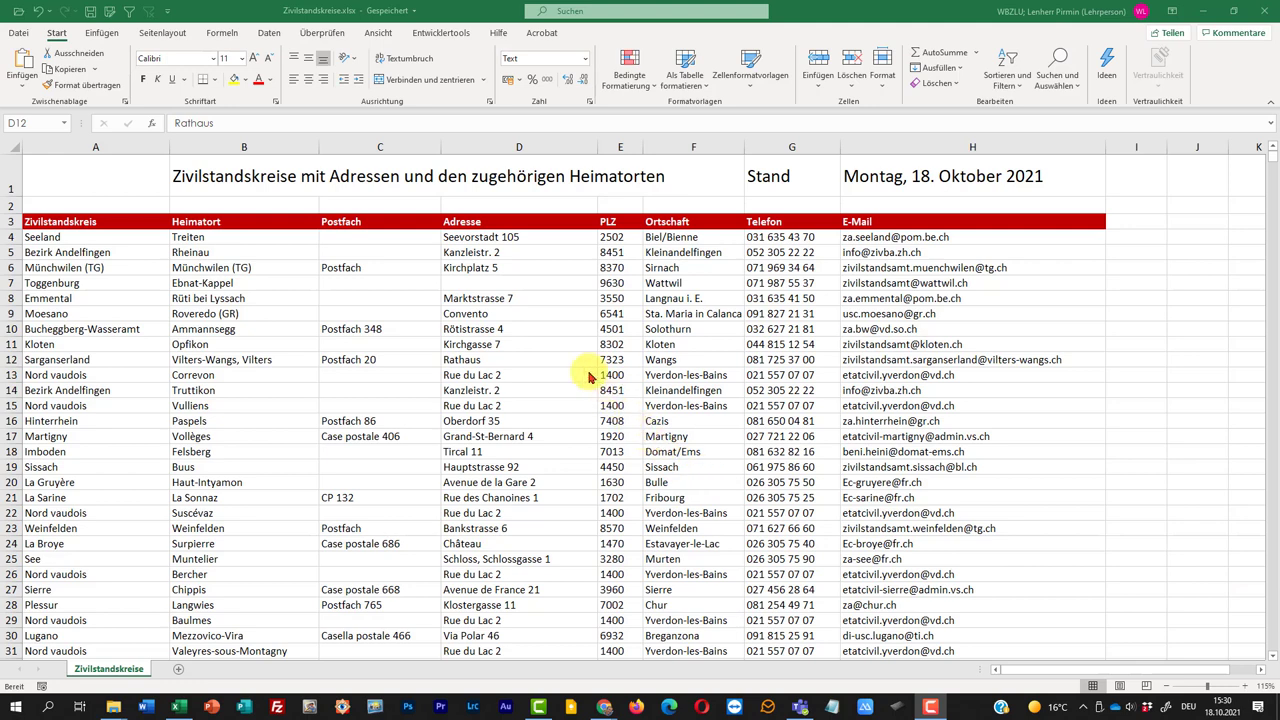
# Step: Sort the rows ascending by PLZ so Lausanne 1014 leads, then undo the sort
pyautogui.click(621, 220)
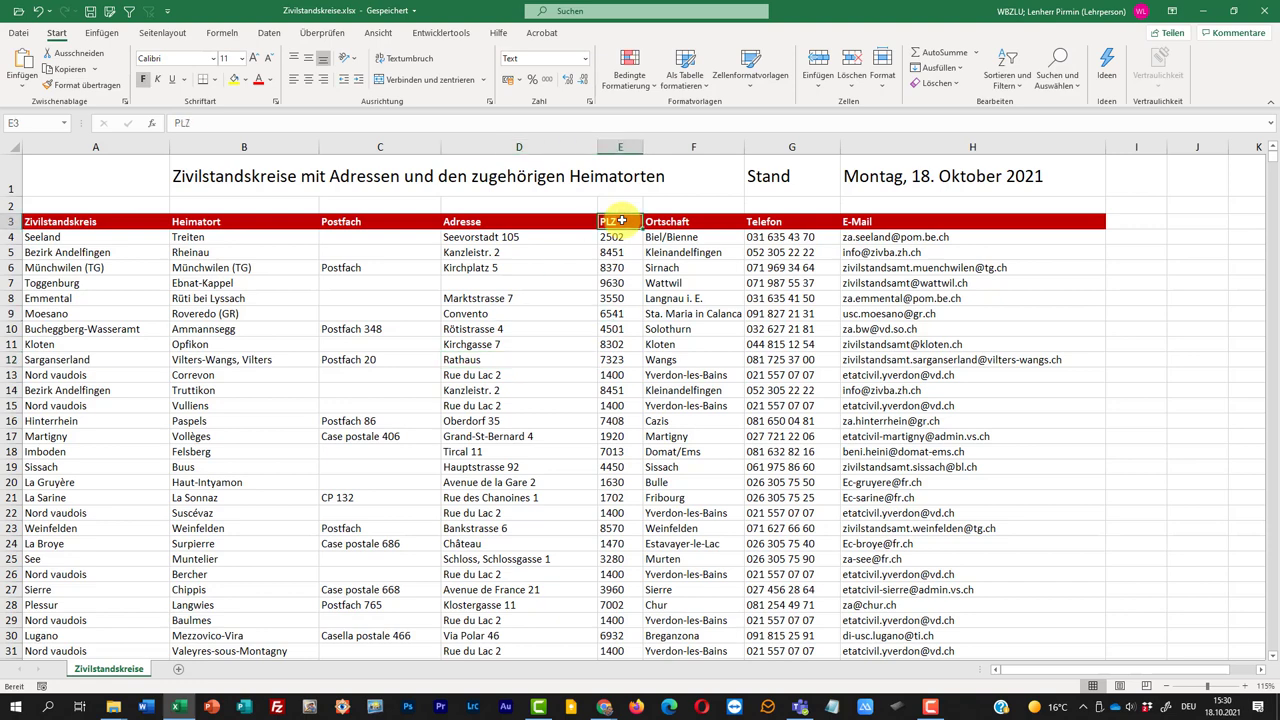
pyautogui.click(612, 478)
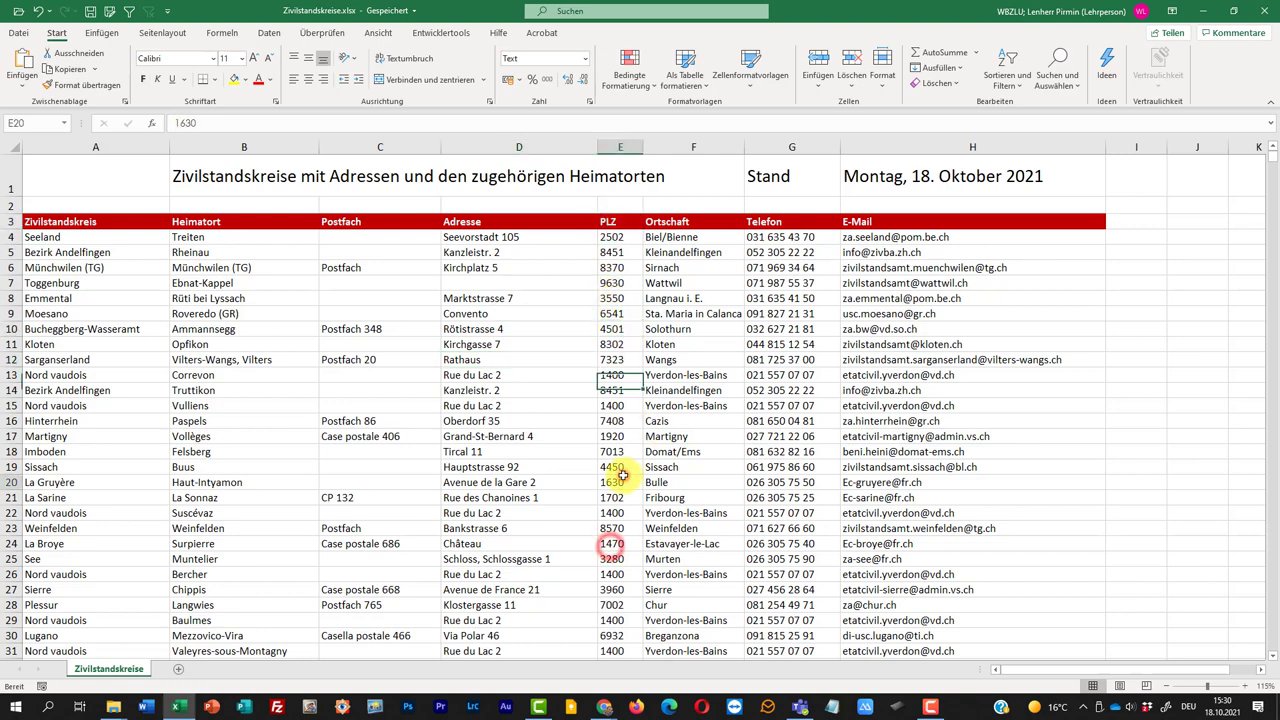
pyautogui.click(610, 544)
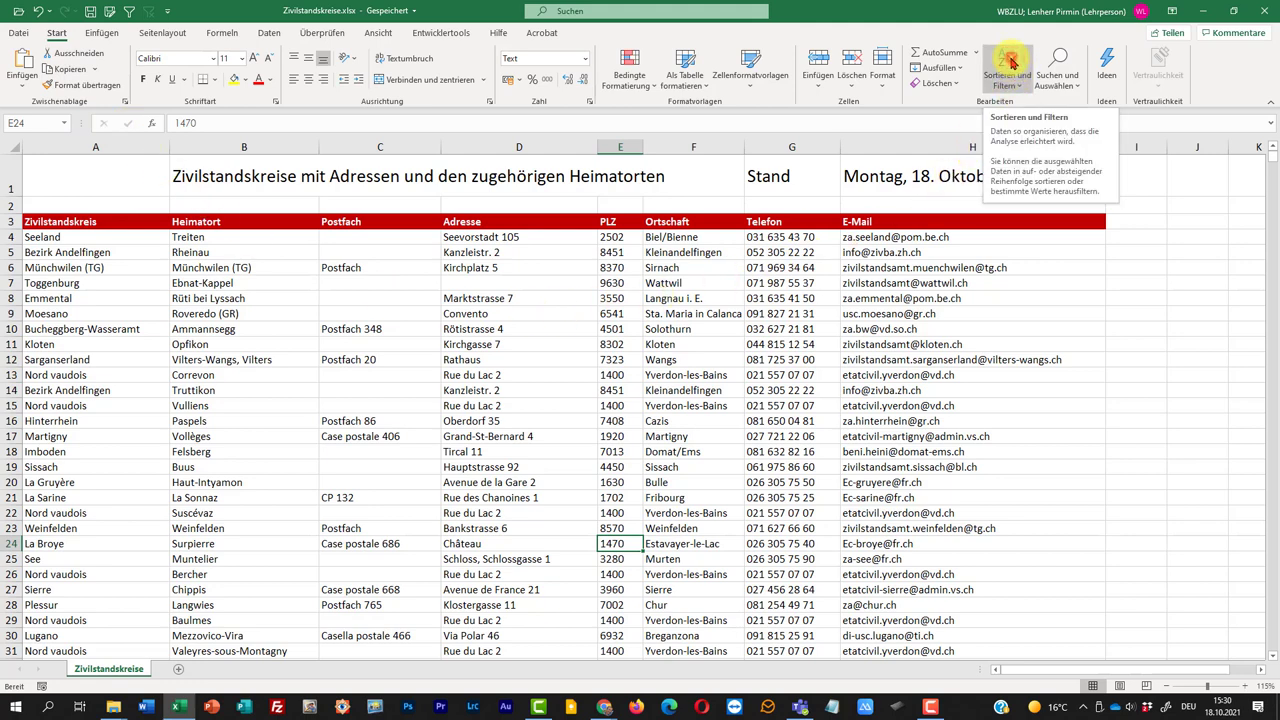
pyautogui.click(1012, 76)
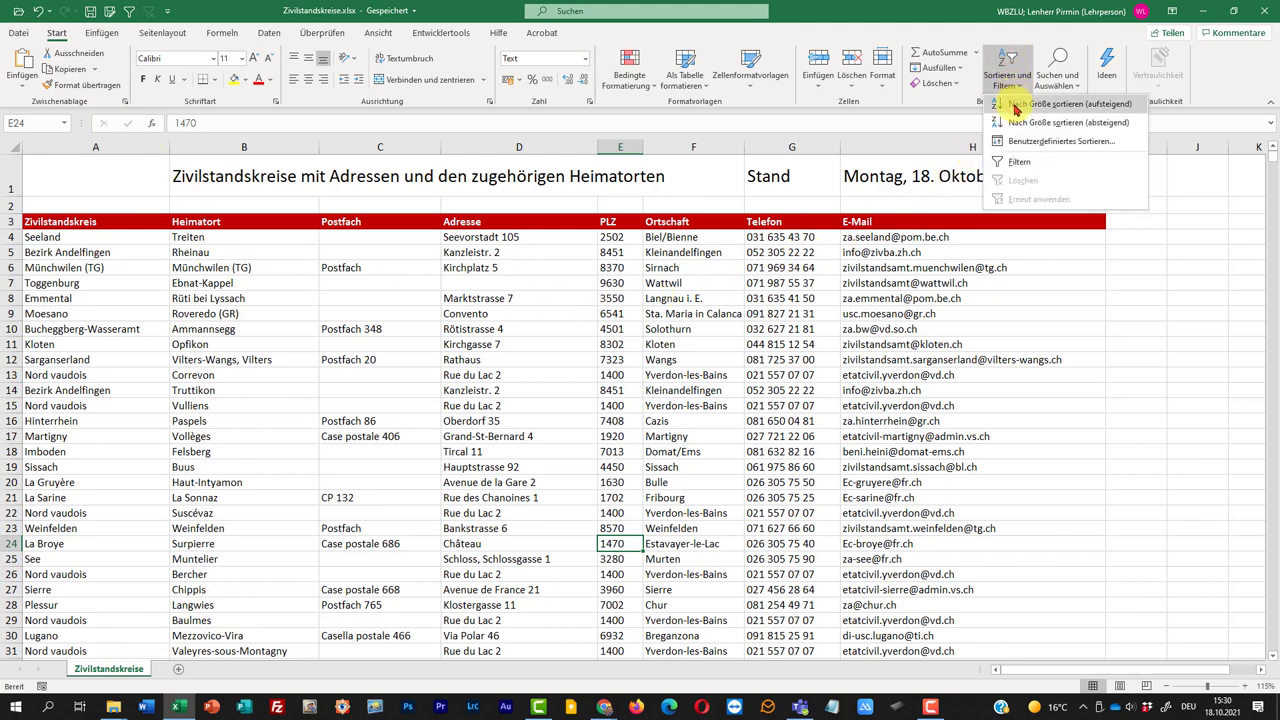
pyautogui.click(1016, 106)
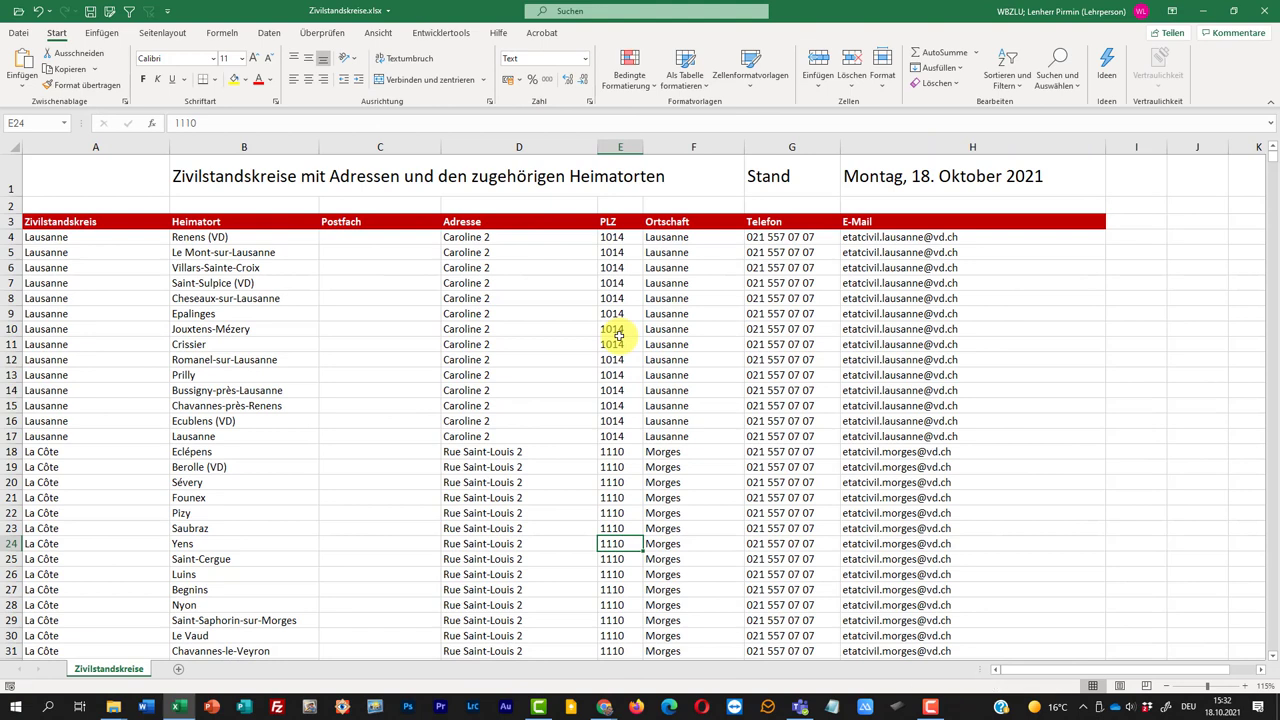
pyautogui.hotkey('ctrl', 'z')
# Step: Select cell D13 in the restored table and bring up Sortieren und Filtern
pyautogui.click(619, 334)
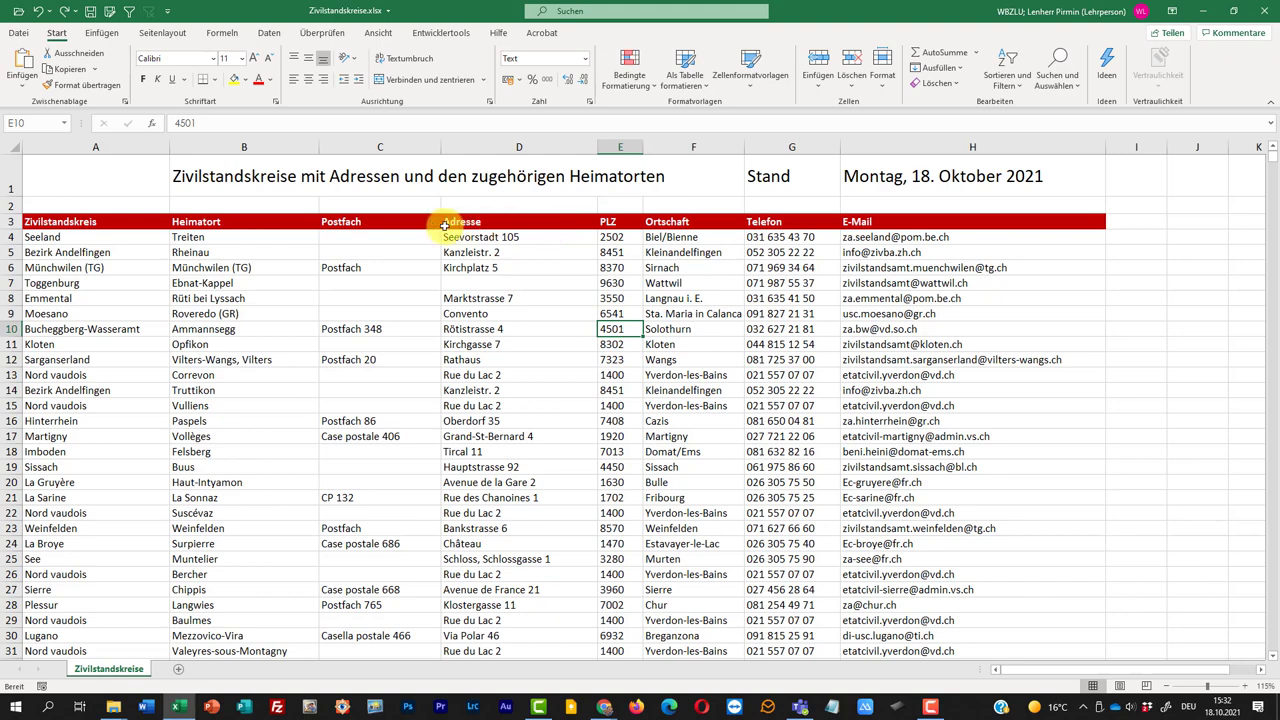
pyautogui.click(537, 378)
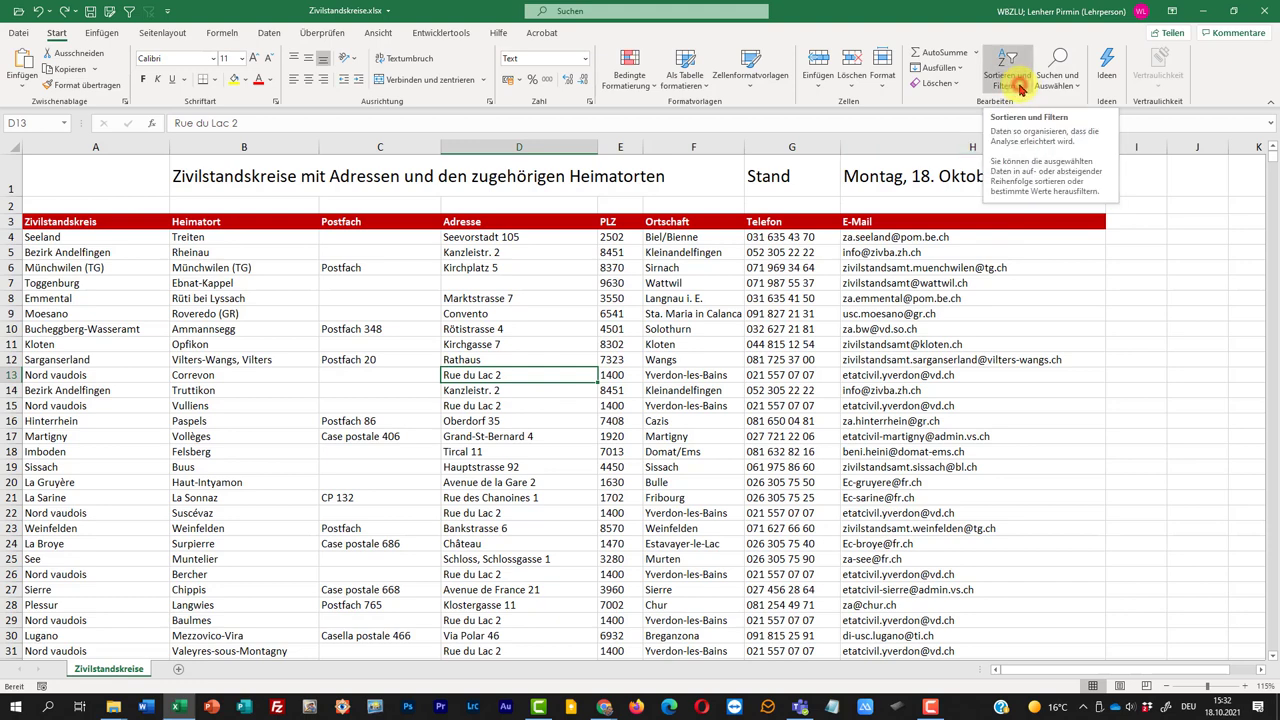
pyautogui.click(1021, 91)
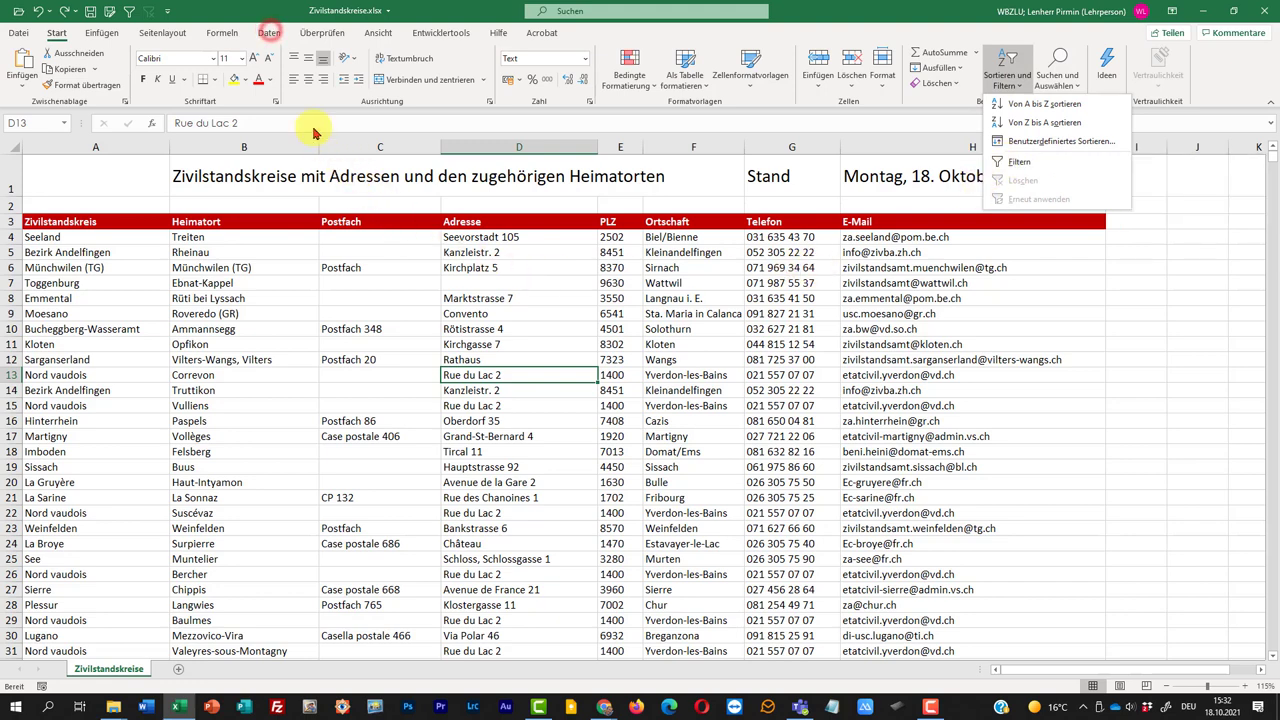
# Step: Turn on header filter arrows and sort the table ascending by PLZ
pyautogui.click(270, 35)
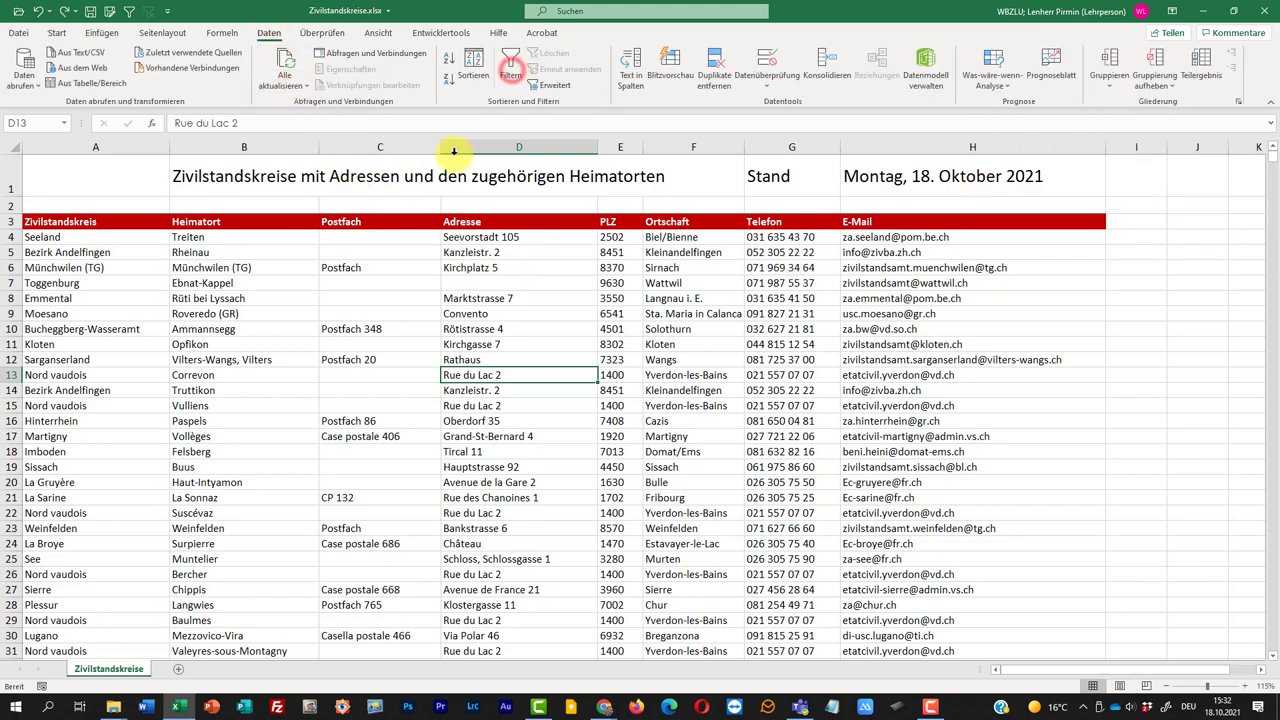
pyautogui.click(511, 70)
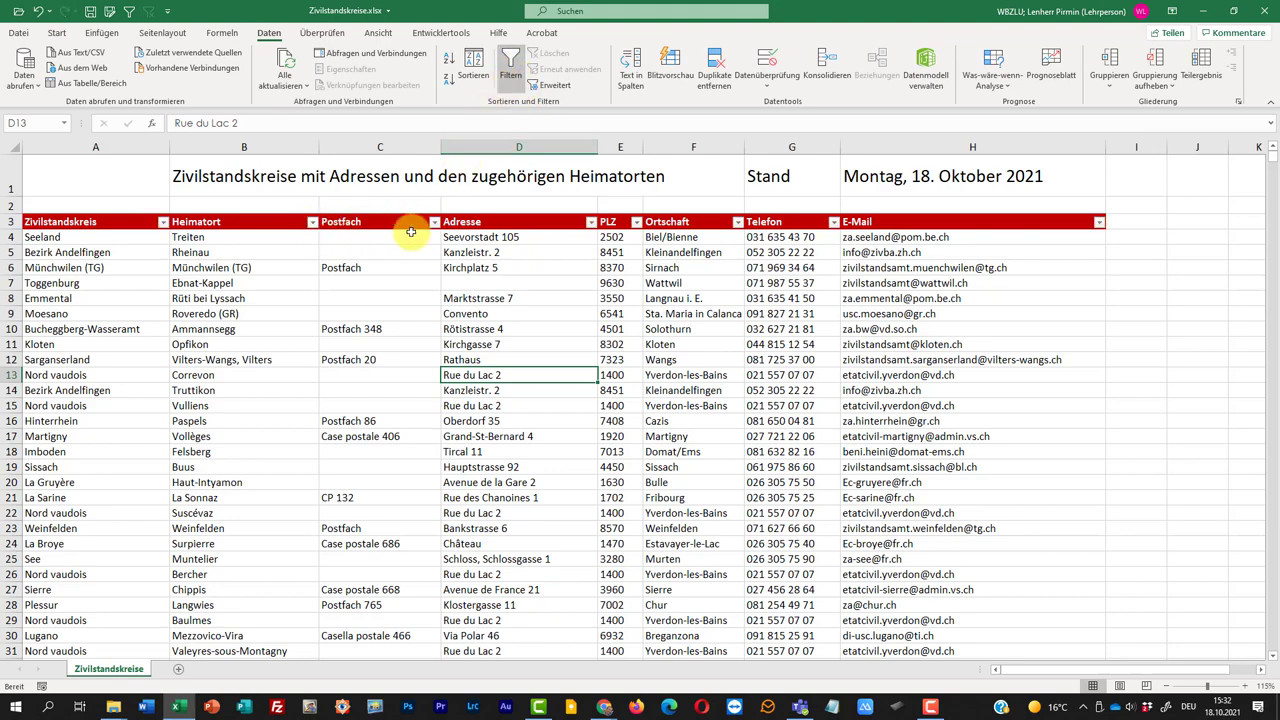
pyautogui.click(637, 222)
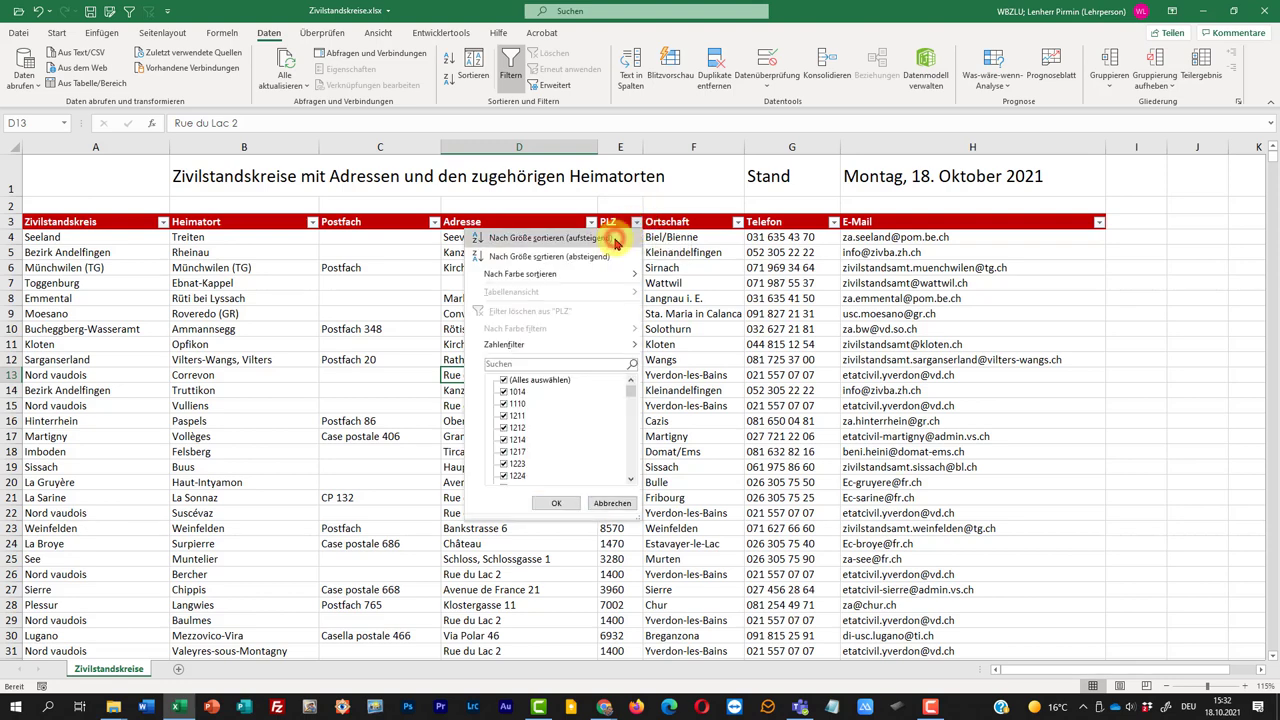
pyautogui.click(614, 240)
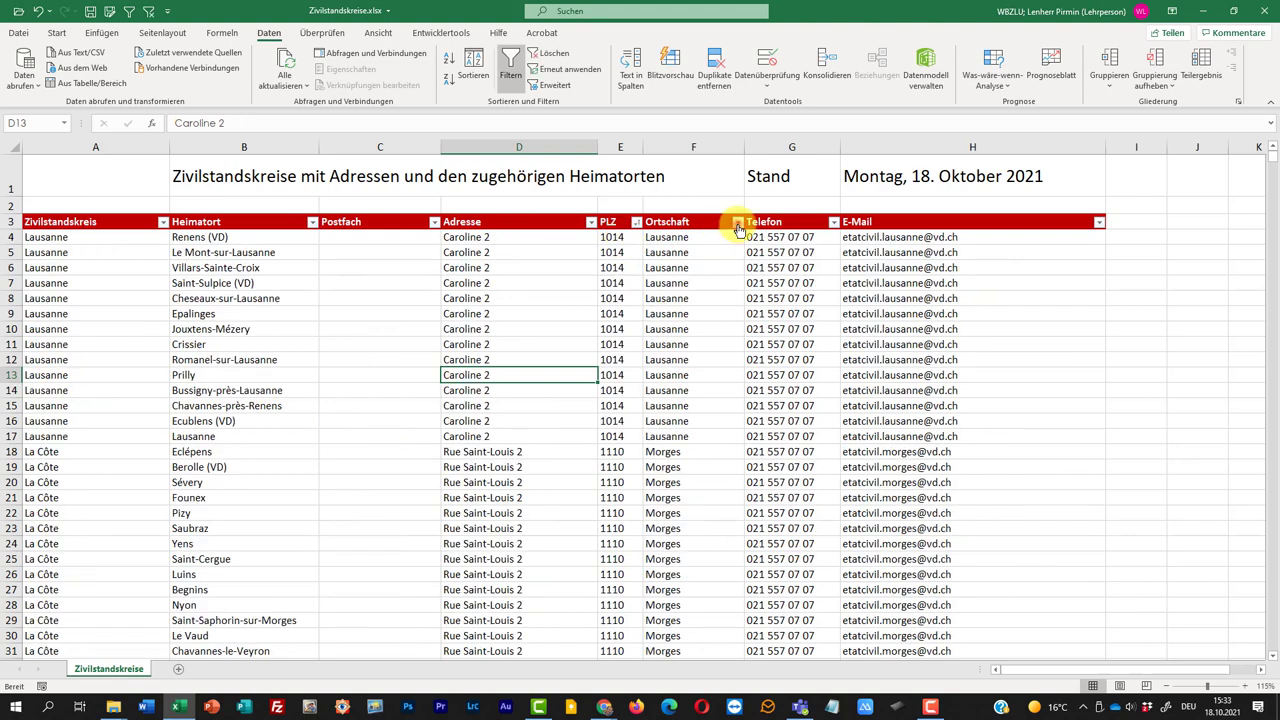
# Step: Sort the table A to Z by Ortschaft, with Aarau first, and select cell A4
pyautogui.click(737, 226)
pyautogui.click(705, 239)
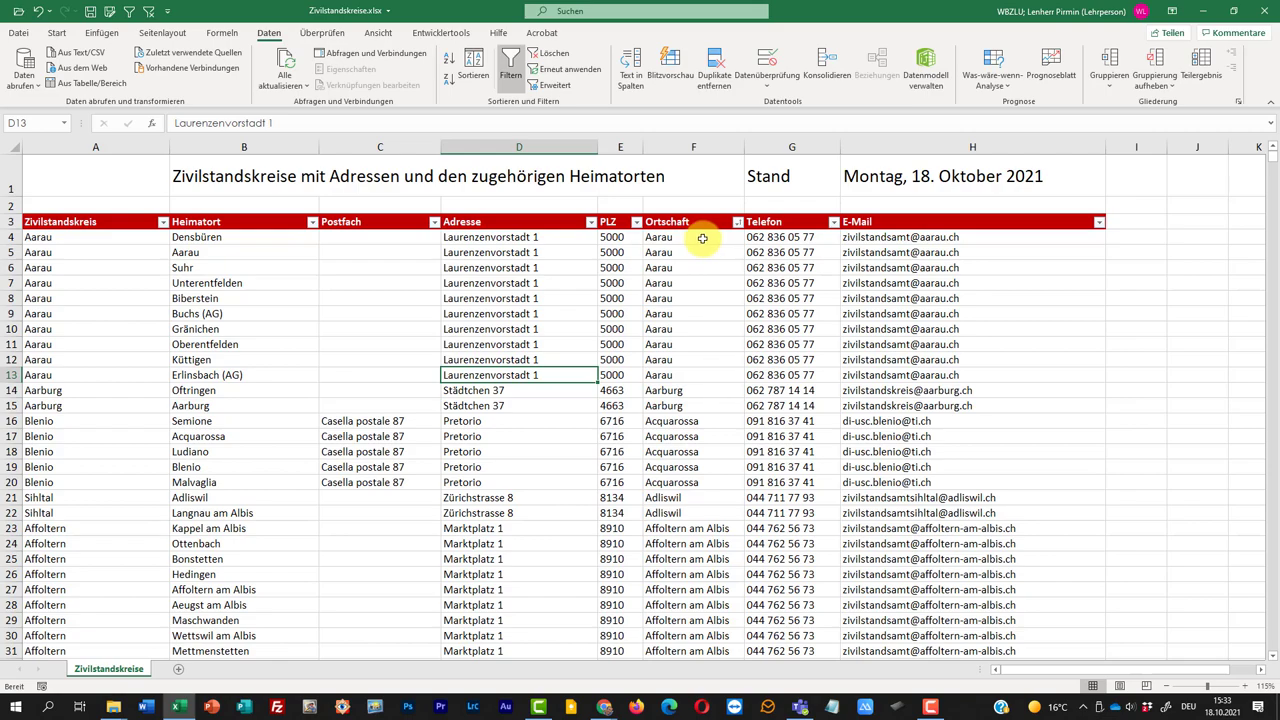
pyautogui.scroll(-1, 703, 240)
pyautogui.scroll(-3, 703, 242)
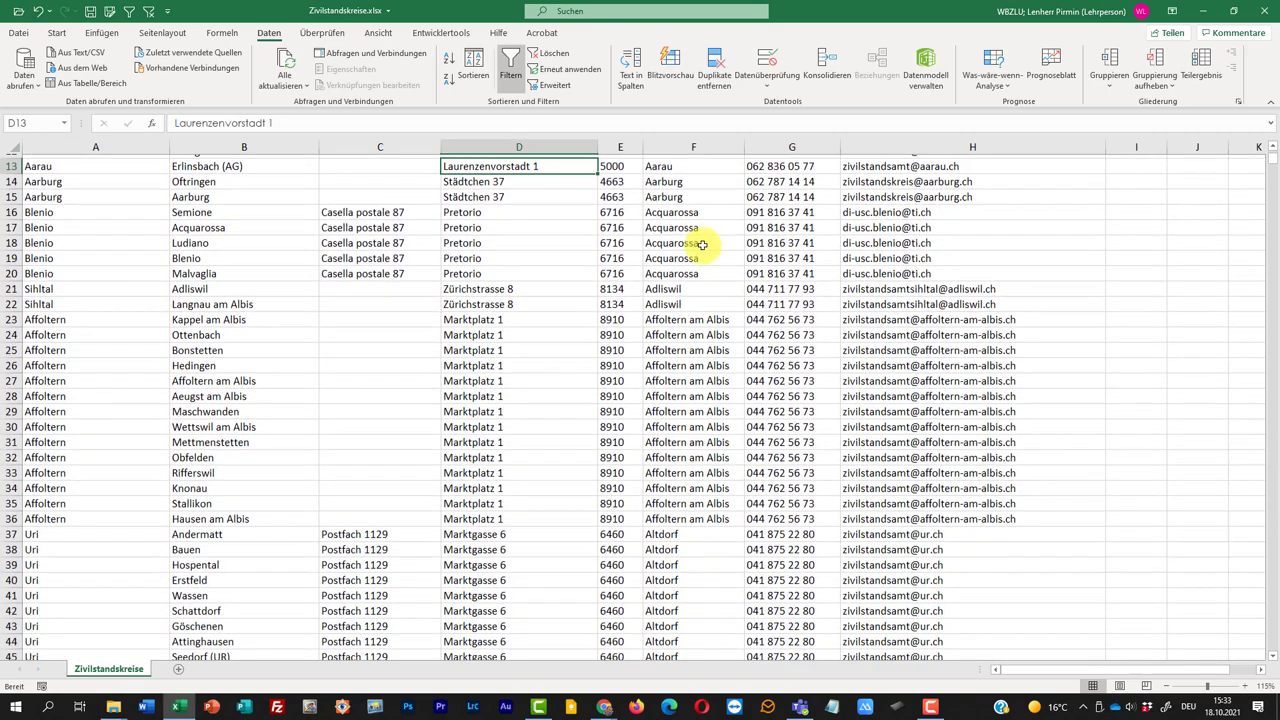
pyautogui.scroll(4, 703, 245)
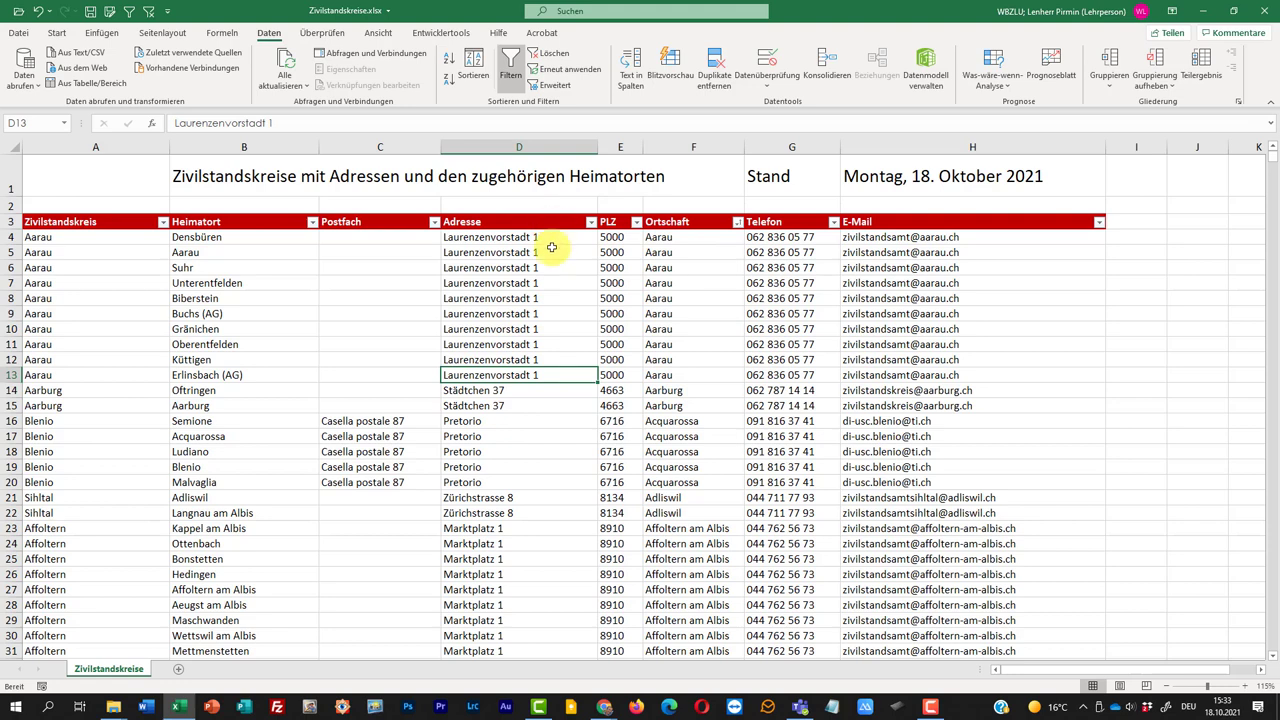
pyautogui.click(117, 235)
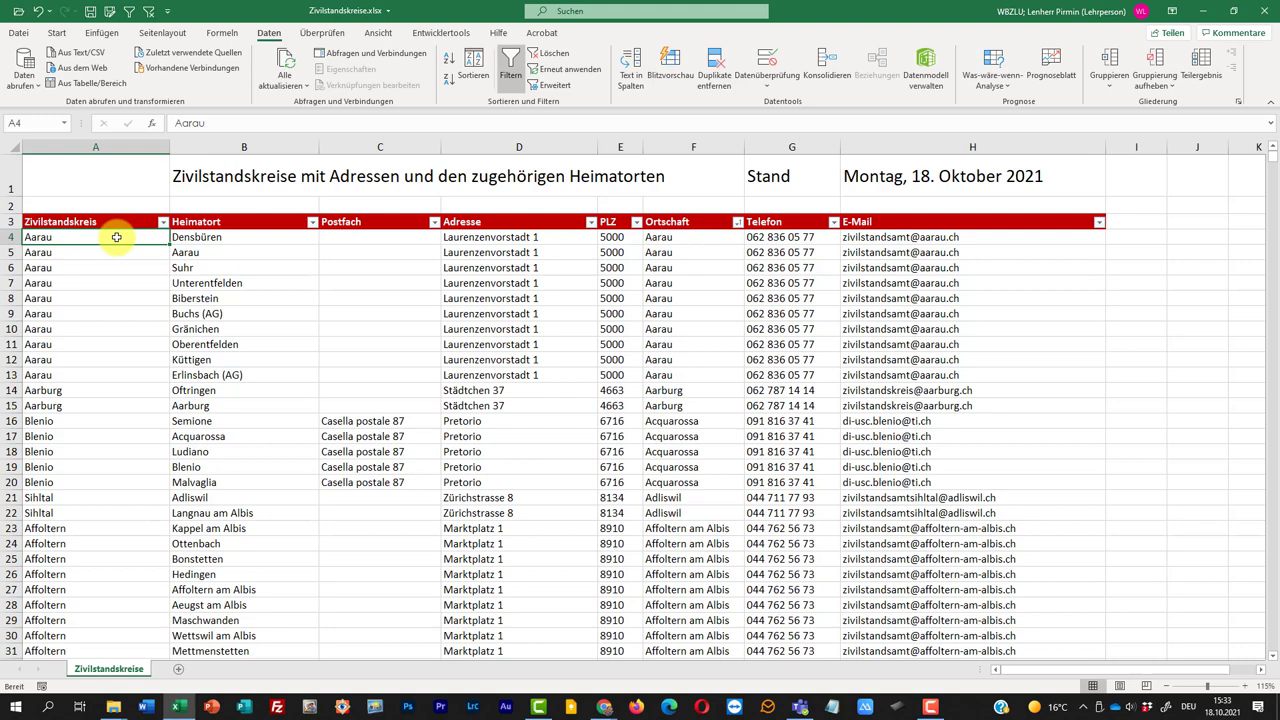
# Step: Freeze the rows above row 4 and scroll to confirm the headers stay fixed
pyautogui.click(378, 33)
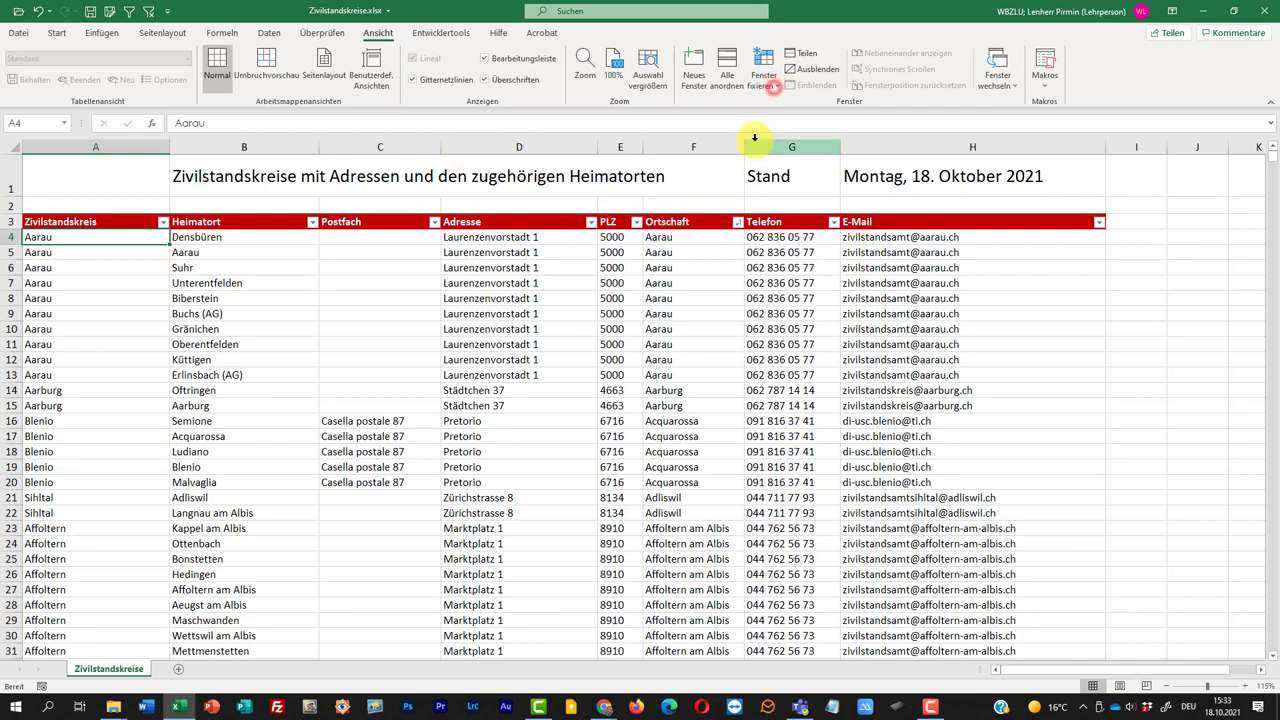
pyautogui.click(773, 88)
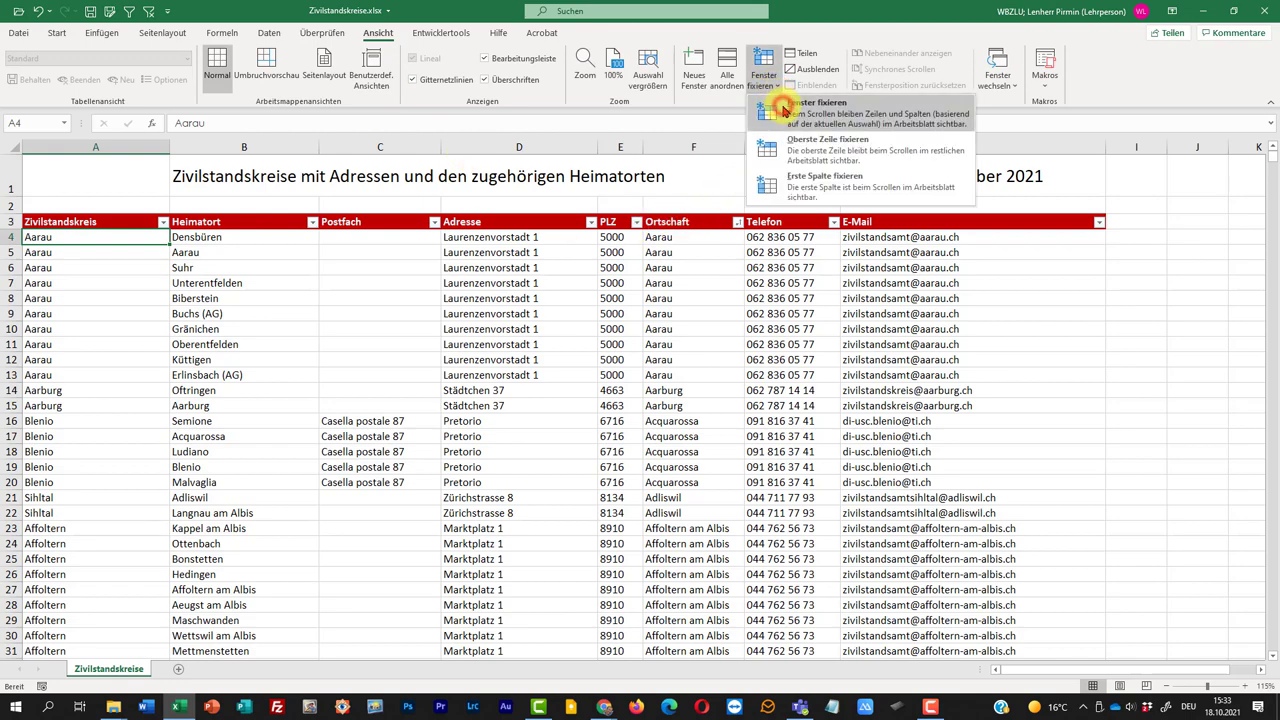
pyautogui.click(779, 104)
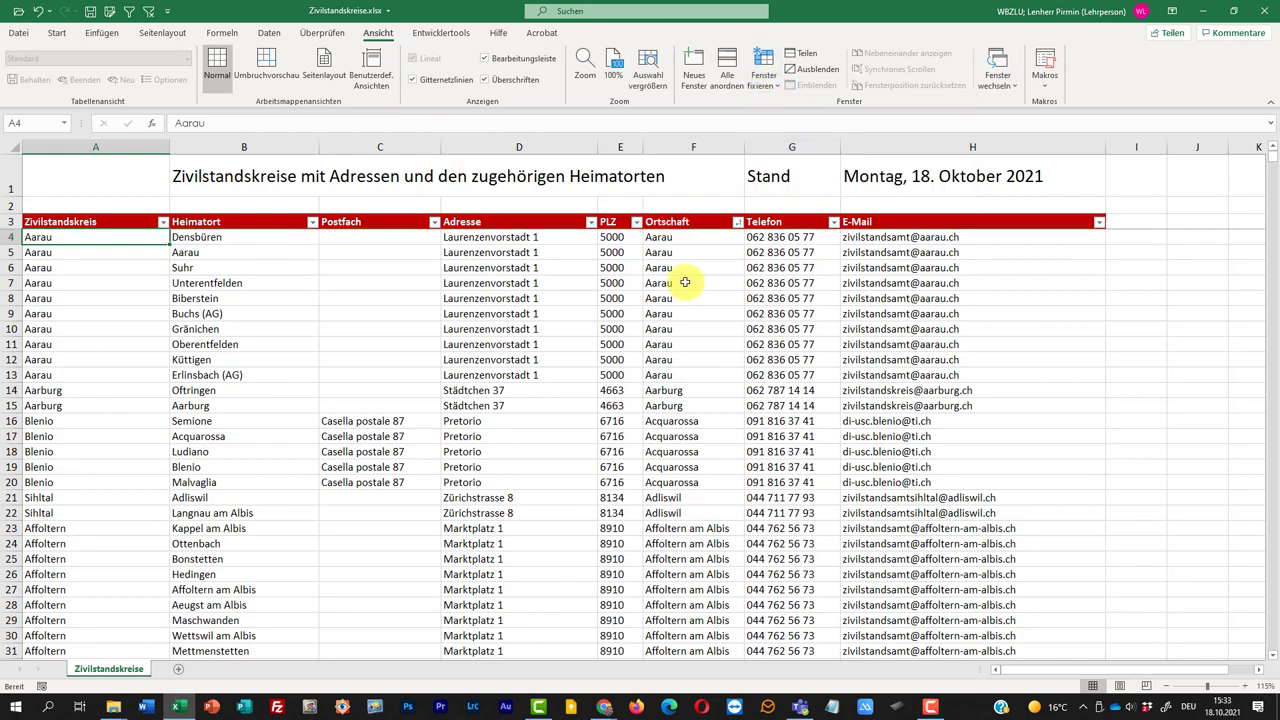
pyautogui.scroll(-1, 686, 278)
pyautogui.scroll(-2, 686, 278)
pyautogui.scroll(3, 685, 282)
pyautogui.scroll(-3, 685, 282)
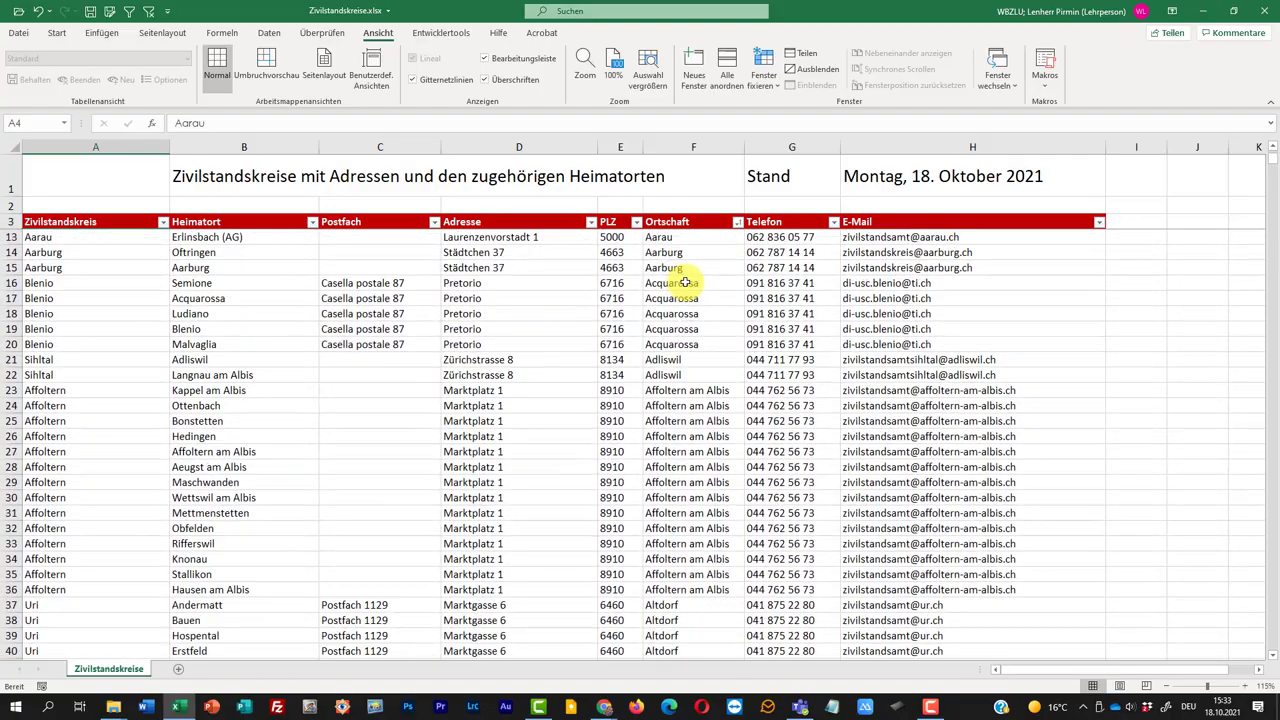
pyautogui.scroll(1, 685, 282)
pyautogui.scroll(2, 685, 282)
pyautogui.scroll(-2, 685, 282)
pyautogui.scroll(-3, 685, 282)
pyautogui.scroll(2, 685, 282)
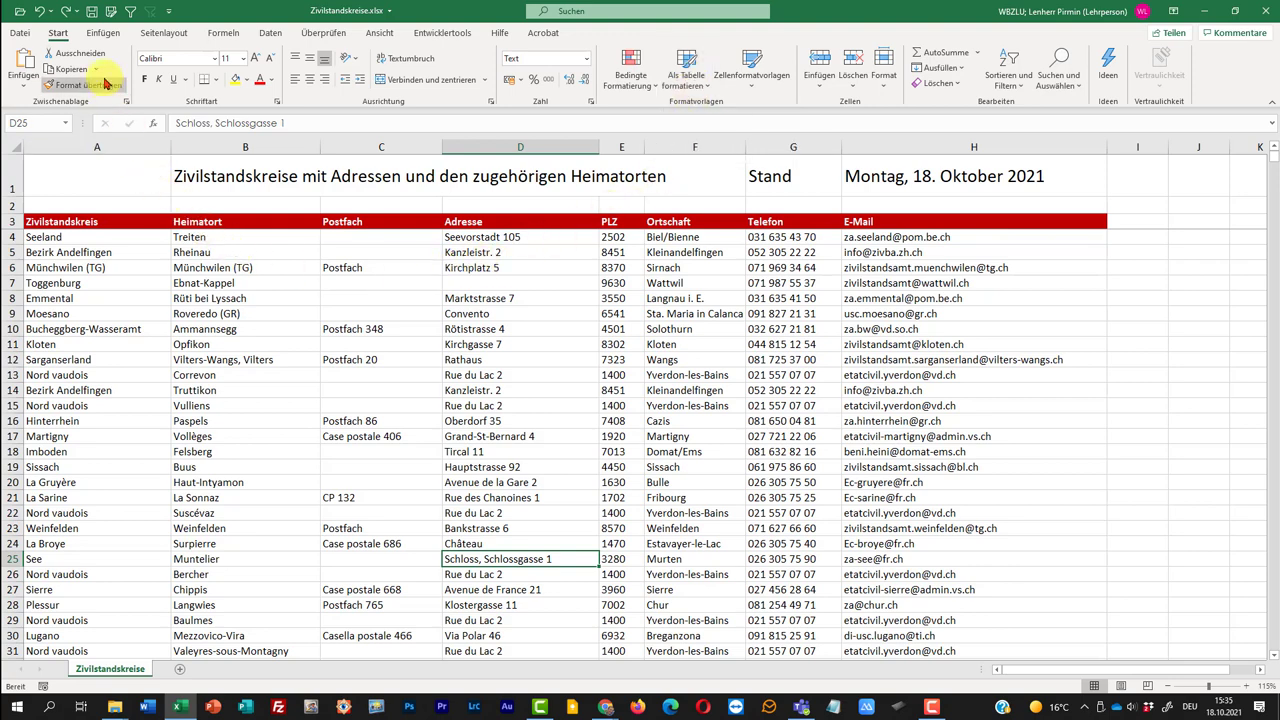
# Step: Convert range $A$3:$H$2603 into table Tabelle3 with a header row
pyautogui.click(103, 33)
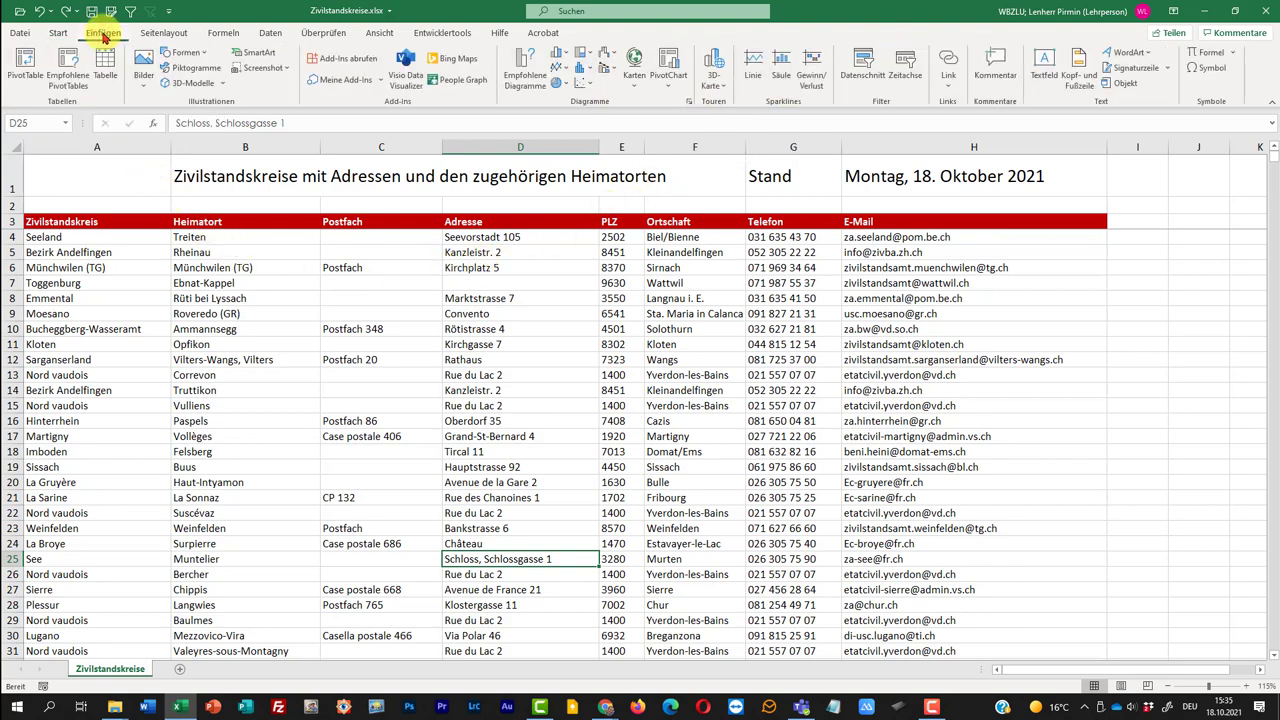
pyautogui.click(106, 58)
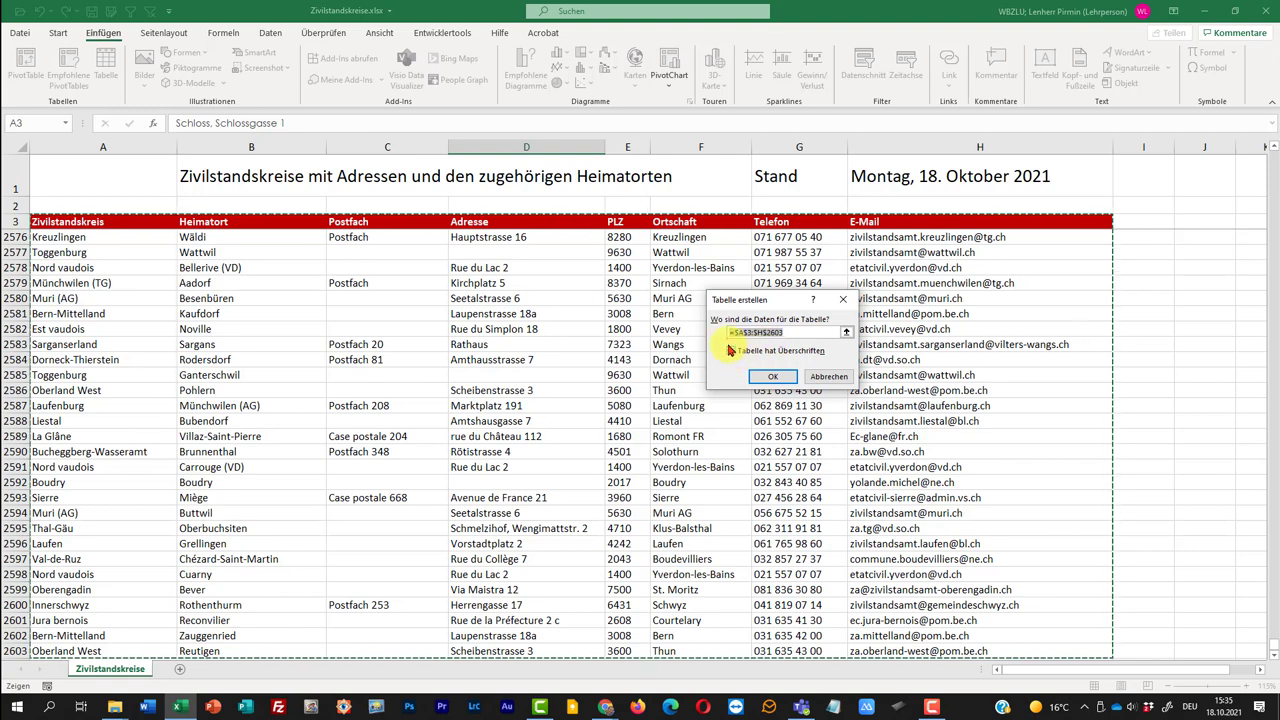
pyautogui.click(770, 377)
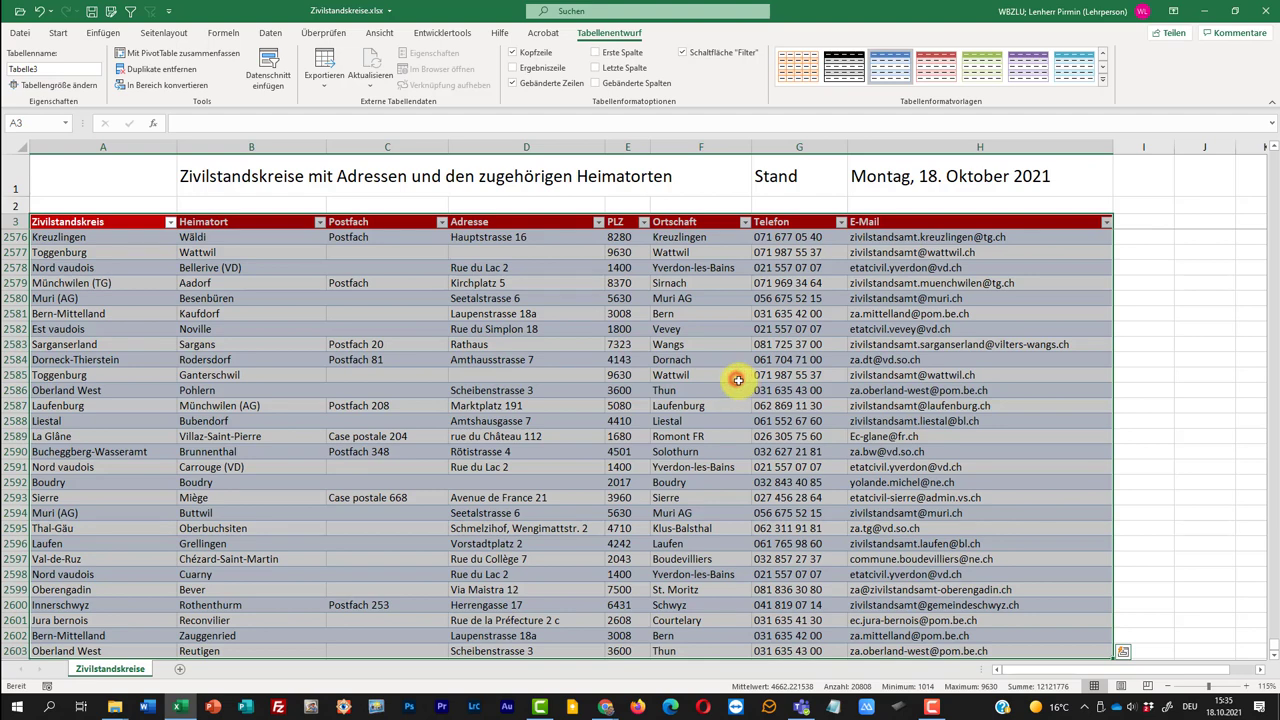
# Step: Sort Tabelle3 ascending by PLZ and type the header 'Mobile' into cell I3
pyautogui.click(736, 378)
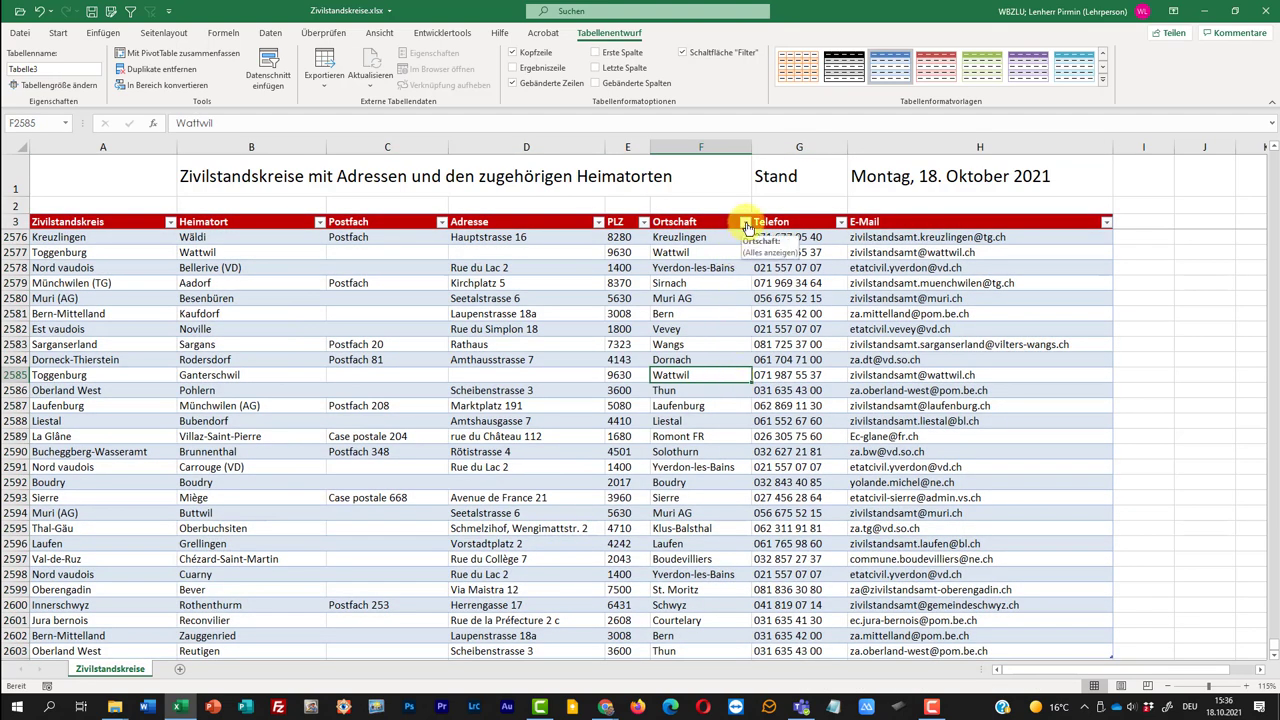
pyautogui.click(643, 223)
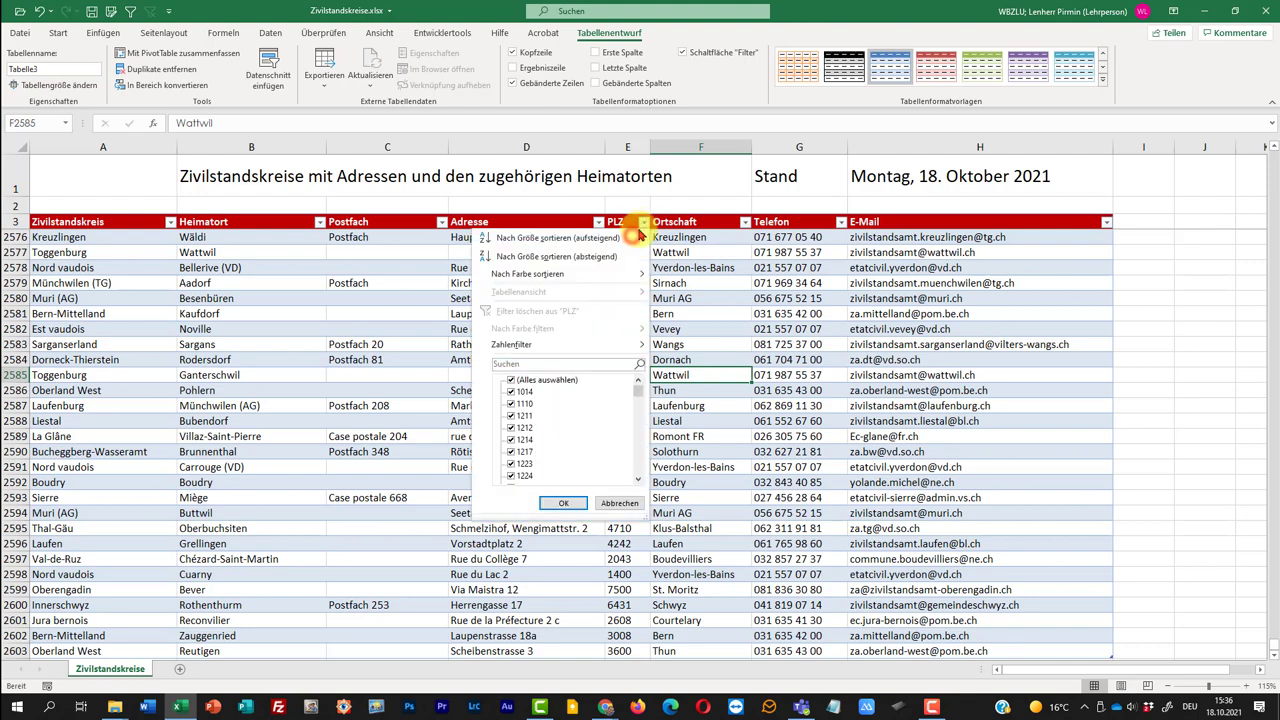
pyautogui.click(636, 237)
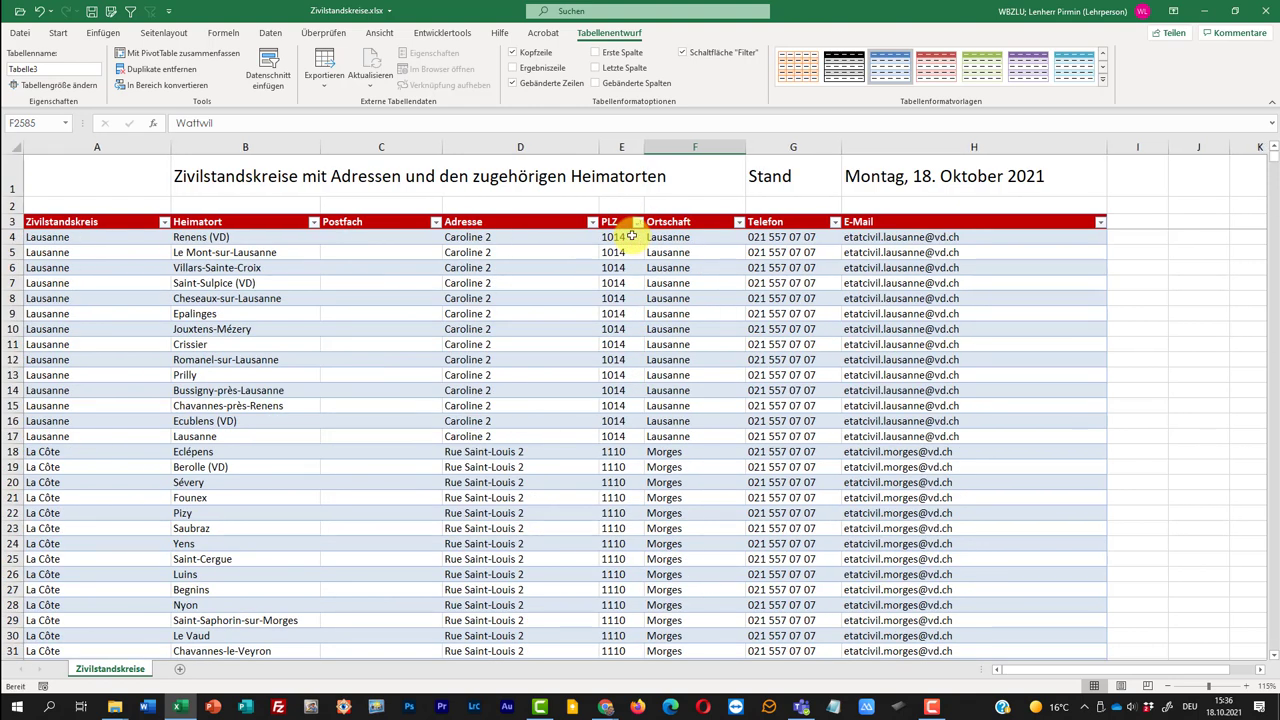
pyautogui.click(1141, 220)
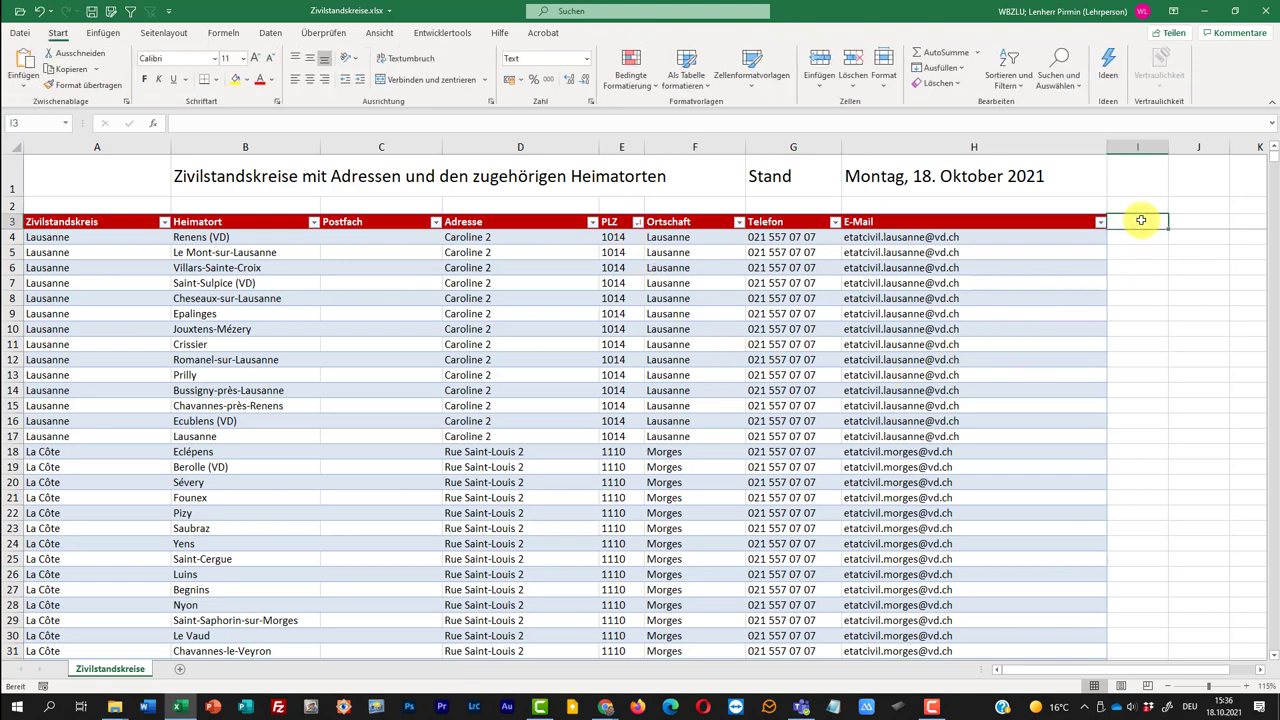
pyautogui.write('Mobile')
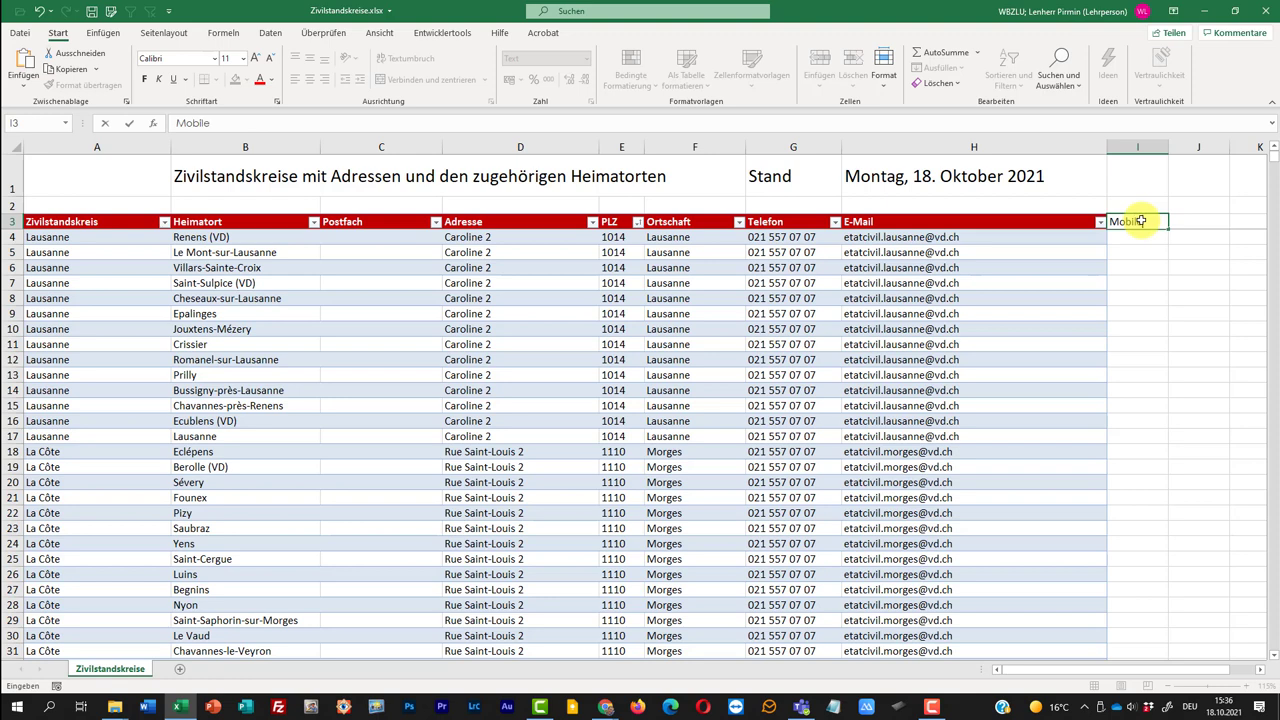
# Step: Commit the Mobile header and enter Hitzkirch with Heimatort Ermensee in new row 2604
pyautogui.press('Return')
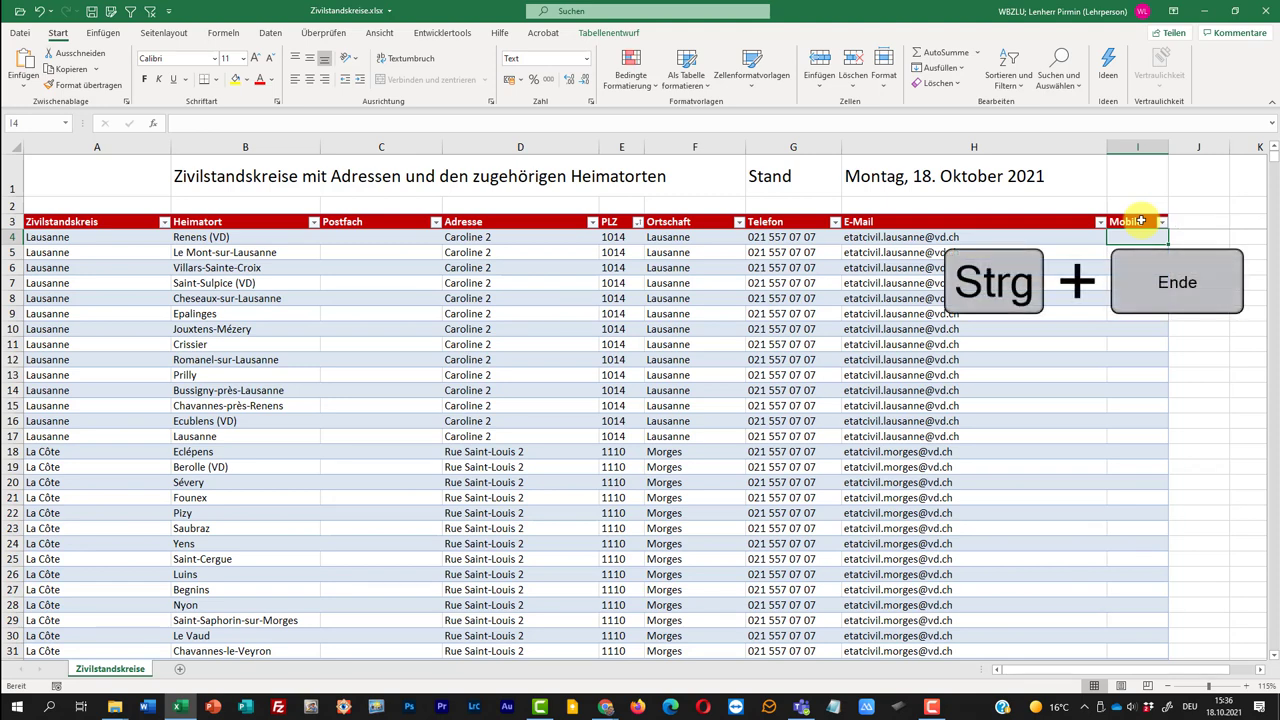
pyautogui.hotkey('ctrl', 'End')
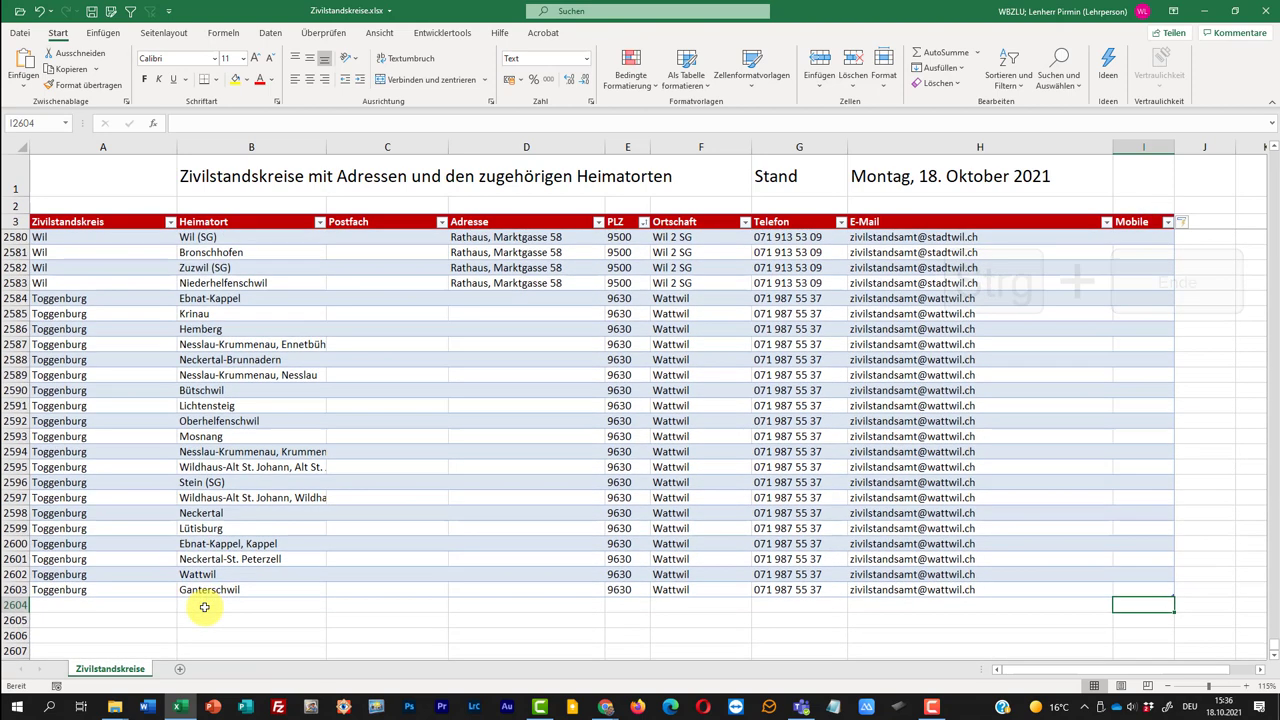
pyautogui.scroll(-1, 197, 605)
pyautogui.click(85, 606)
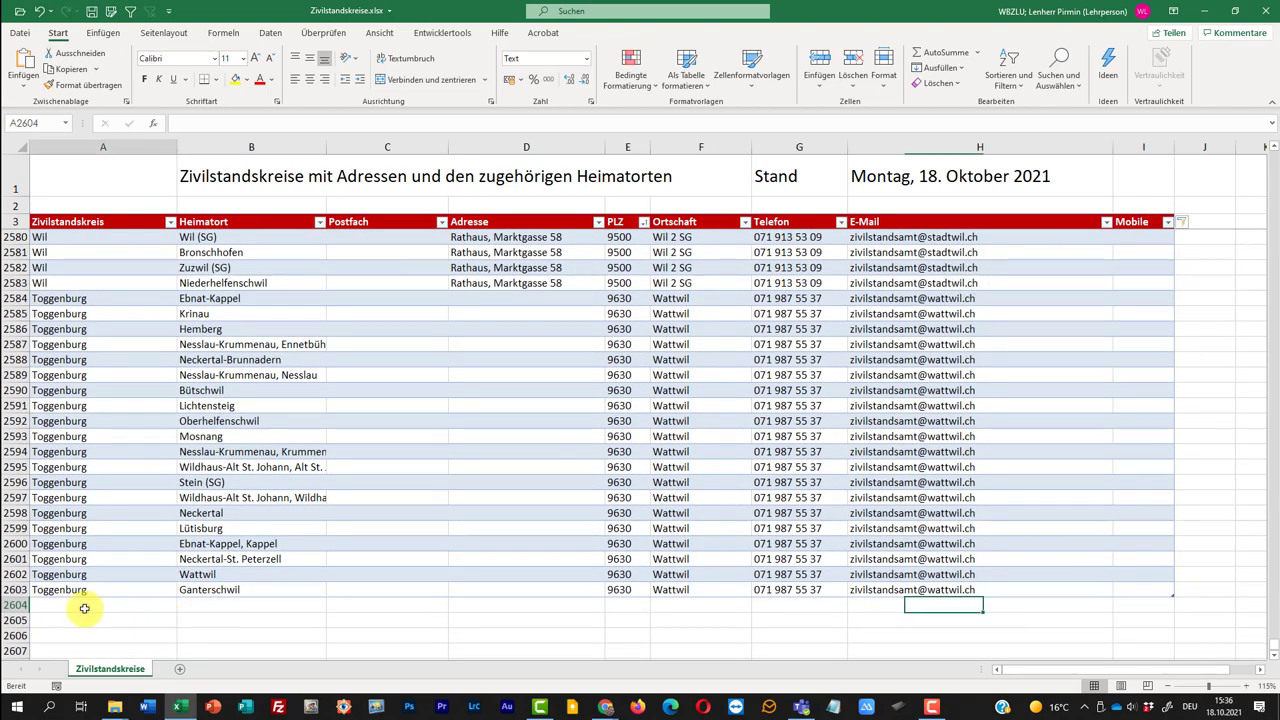
pyautogui.write('Hitzk')
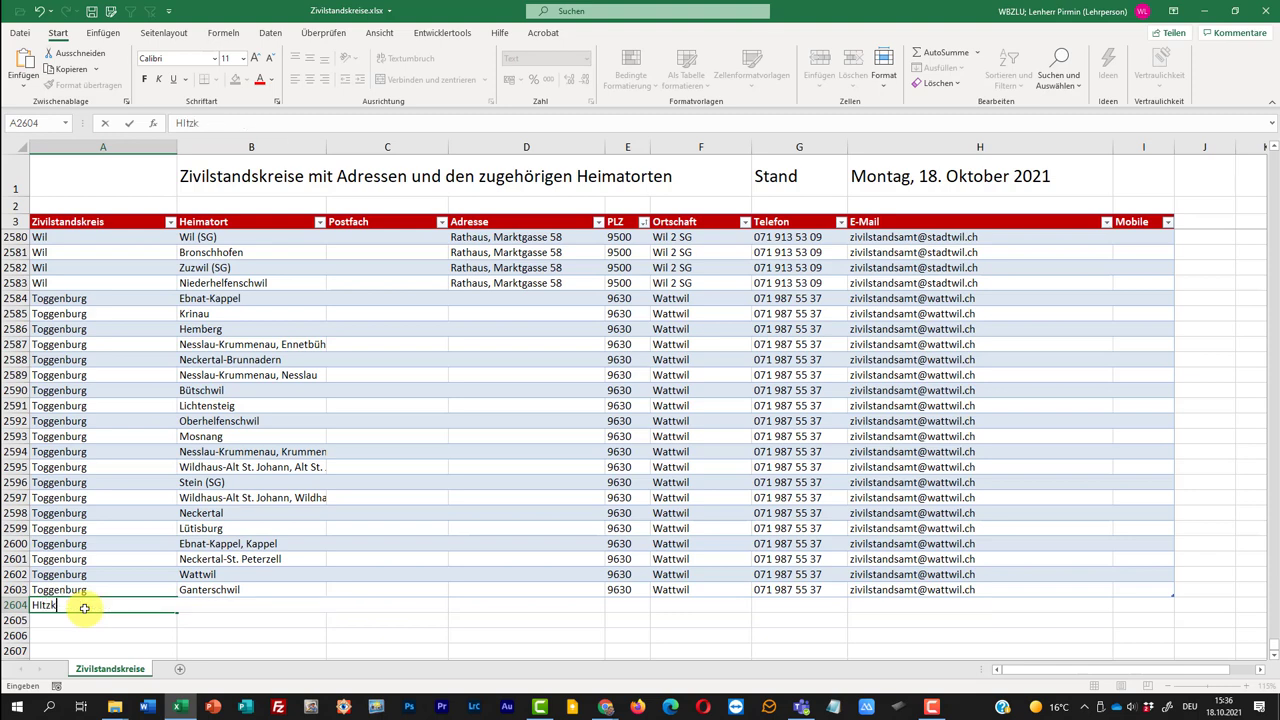
pyautogui.write('irch')
pyautogui.press('Tab')
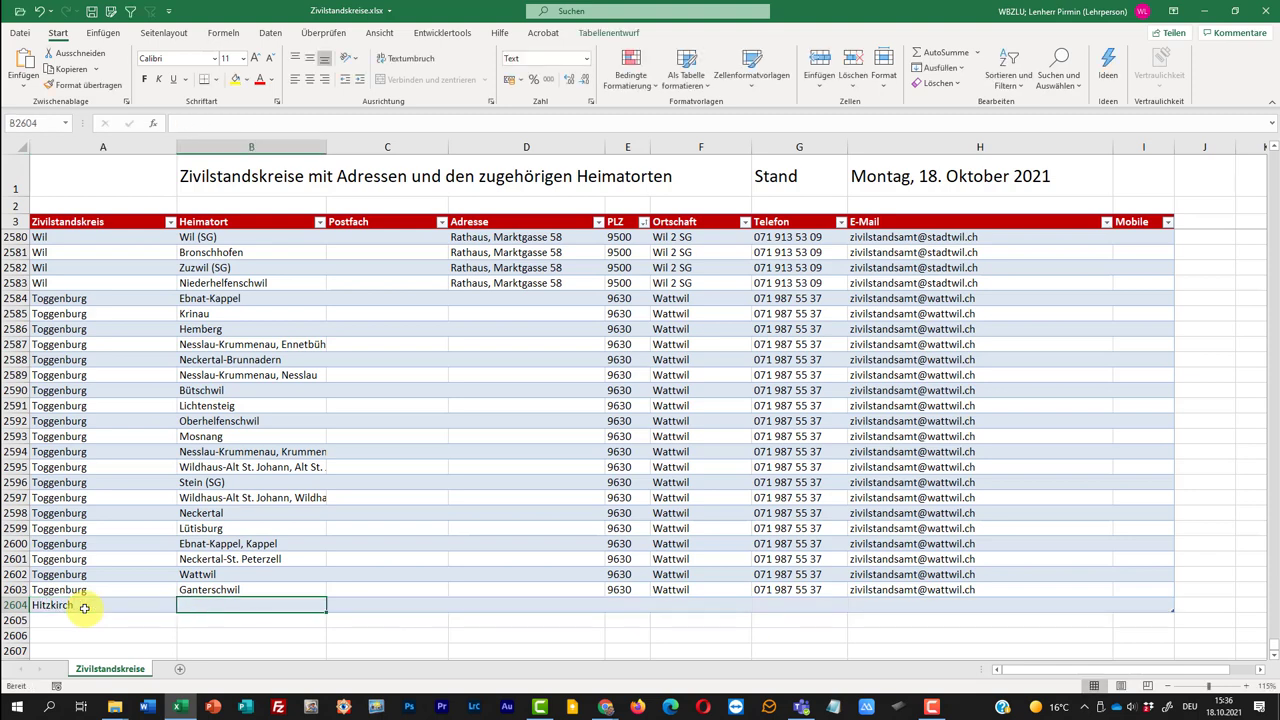
pyautogui.write('Ermensee')
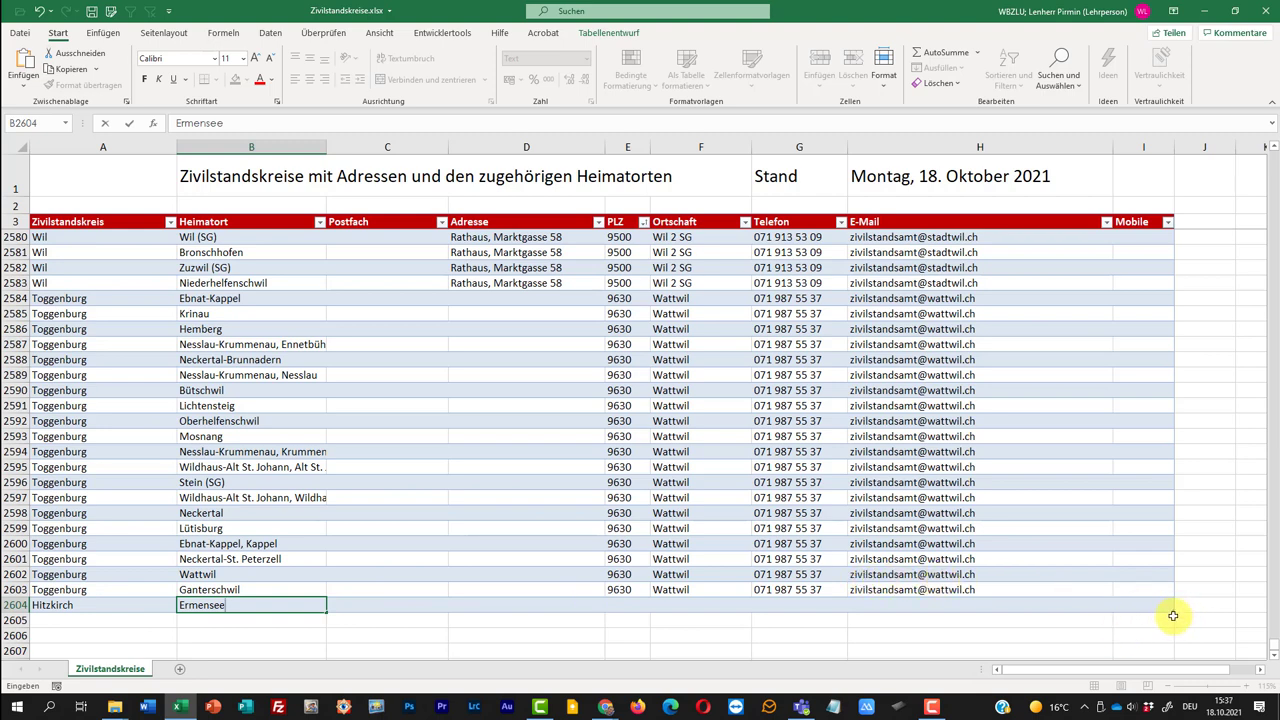
# Step: Return to the top and sort Tabelle3 A to Z by Zivilstandskreis
pyautogui.hotkey('ctrl', 'Home')
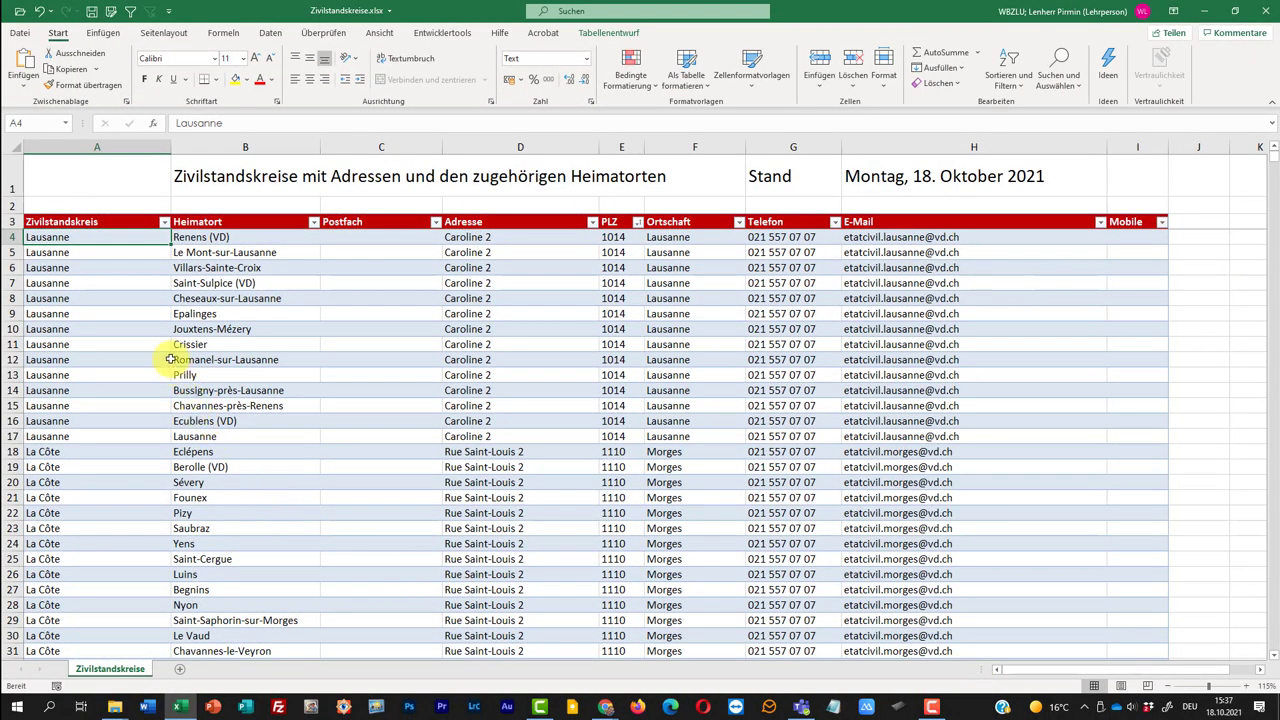
pyautogui.click(165, 222)
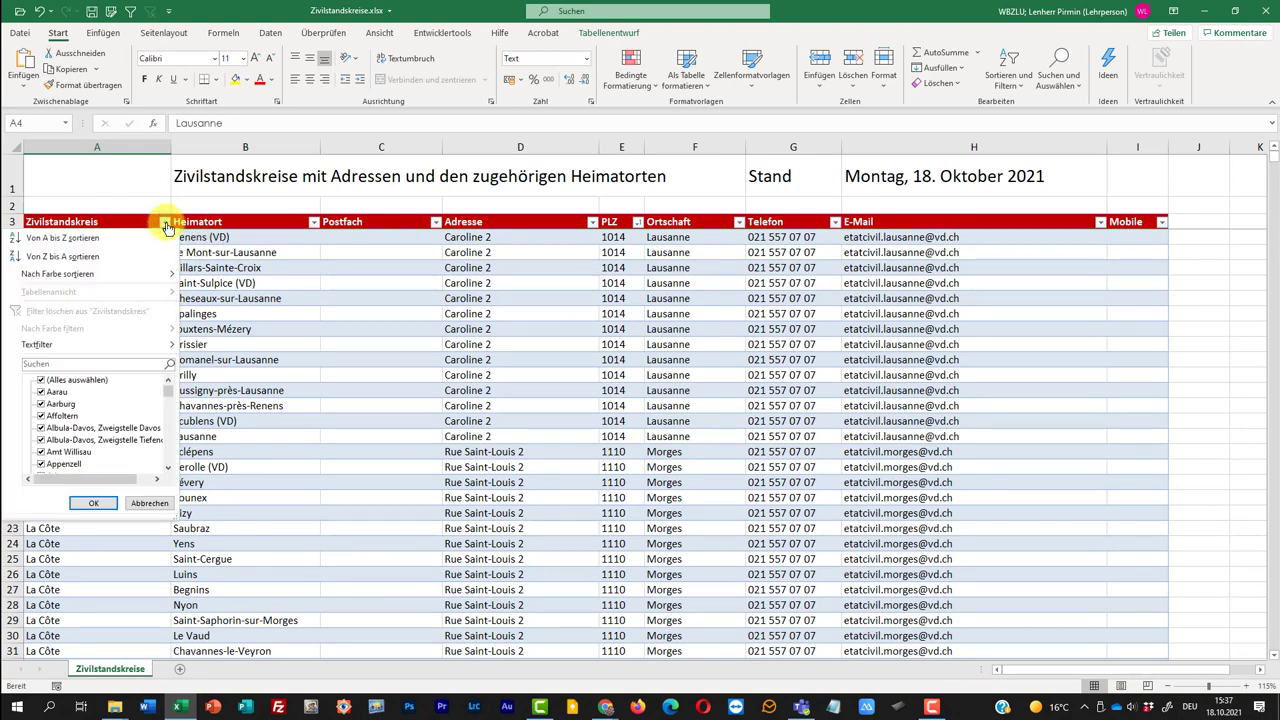
pyautogui.click(160, 239)
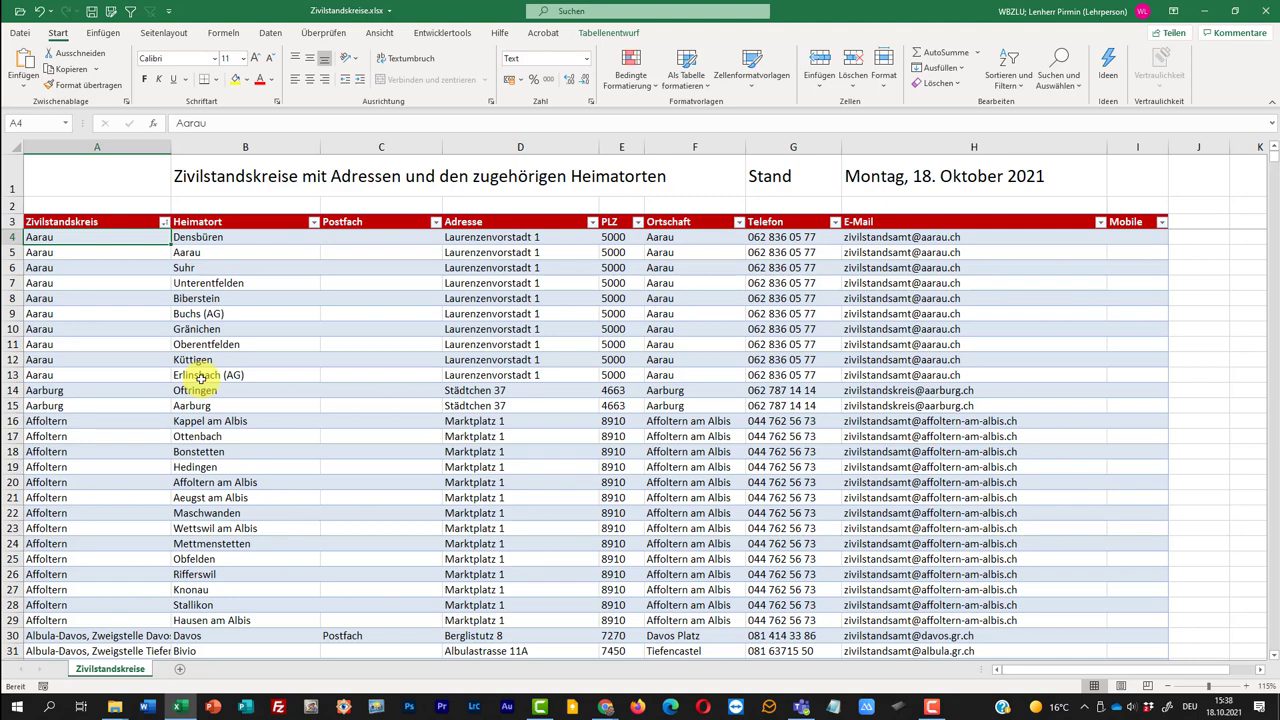
# Step: Apply a custom sort by Zivilstandskreis, then by Heimatort as a second level
pyautogui.click(1022, 84)
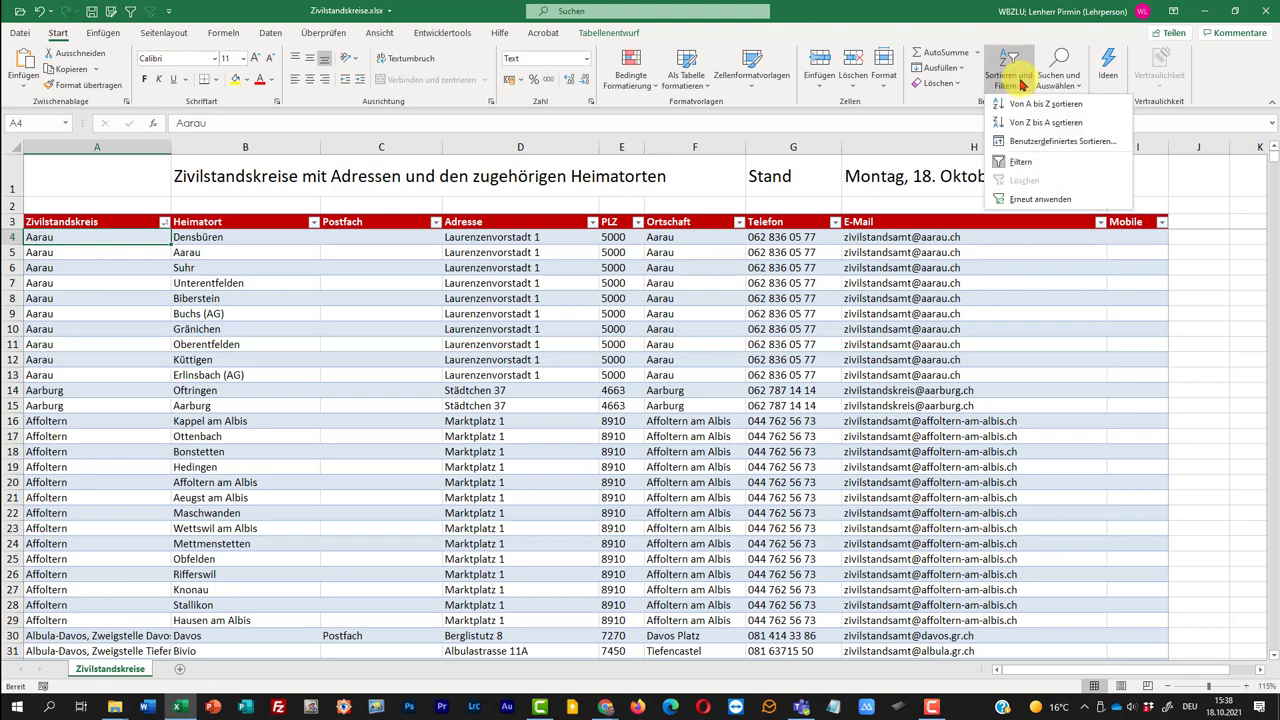
pyautogui.click(1021, 143)
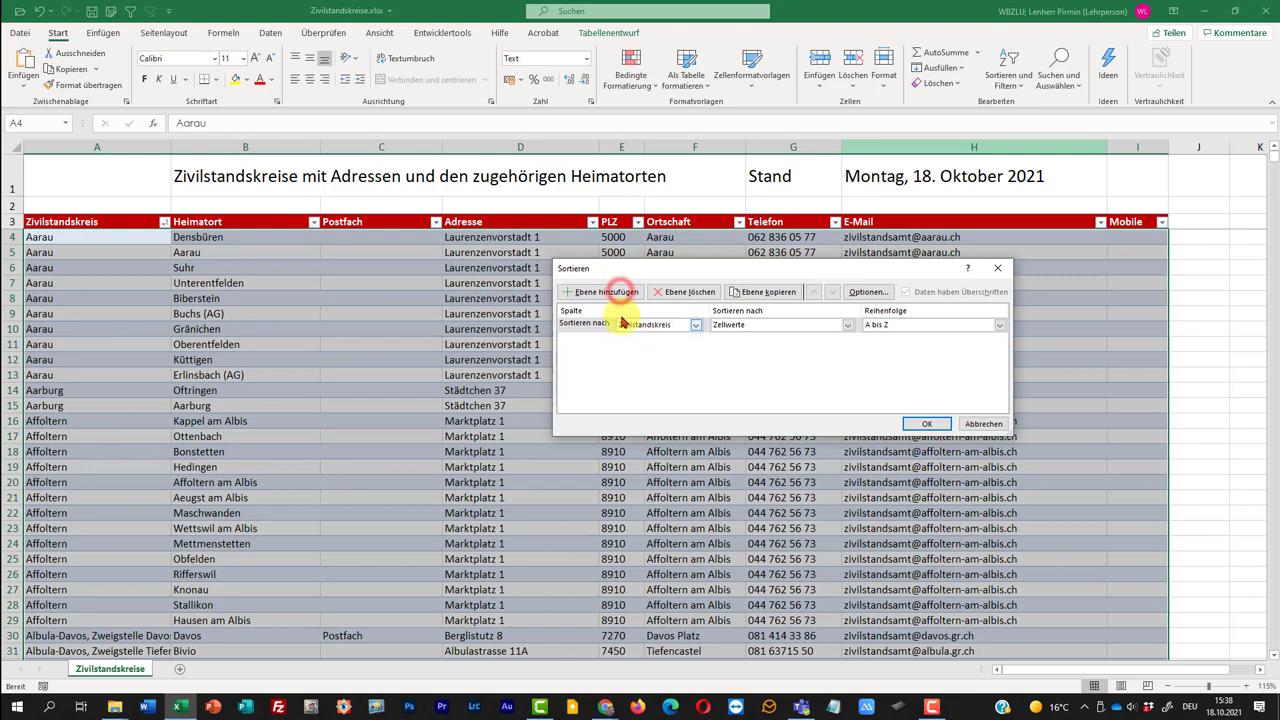
pyautogui.click(621, 294)
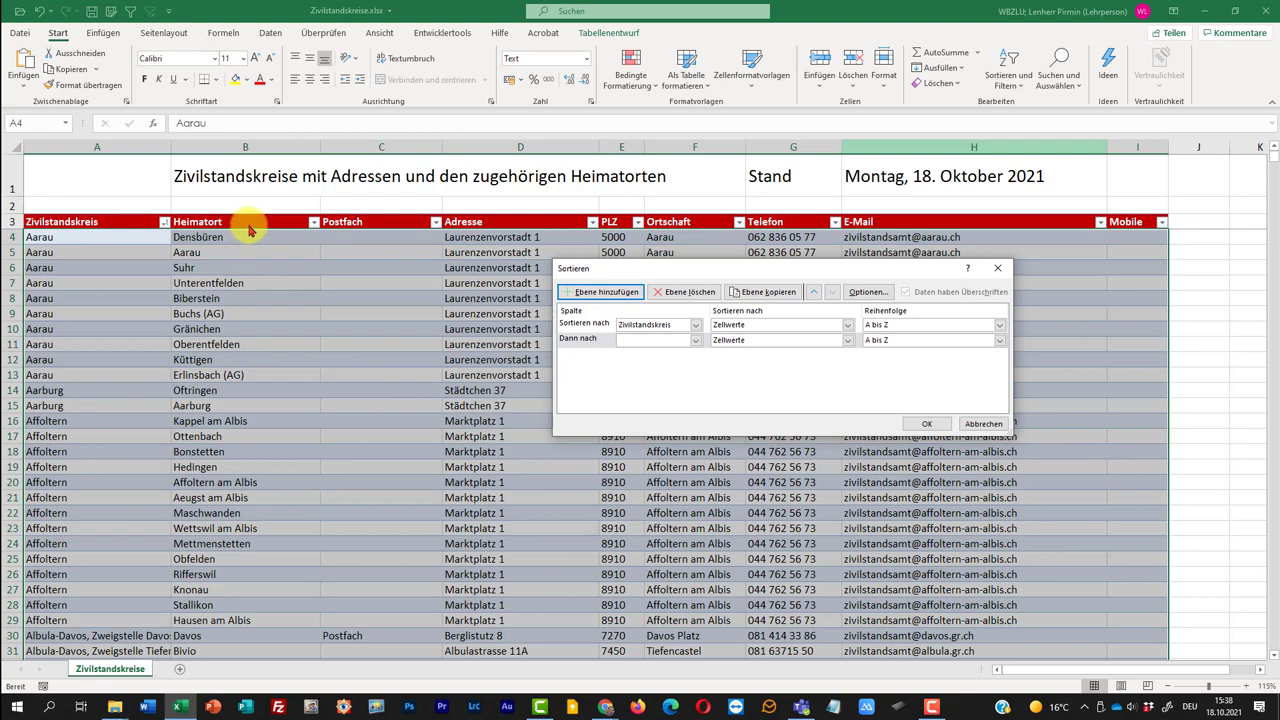
pyautogui.click(697, 343)
pyautogui.click(668, 361)
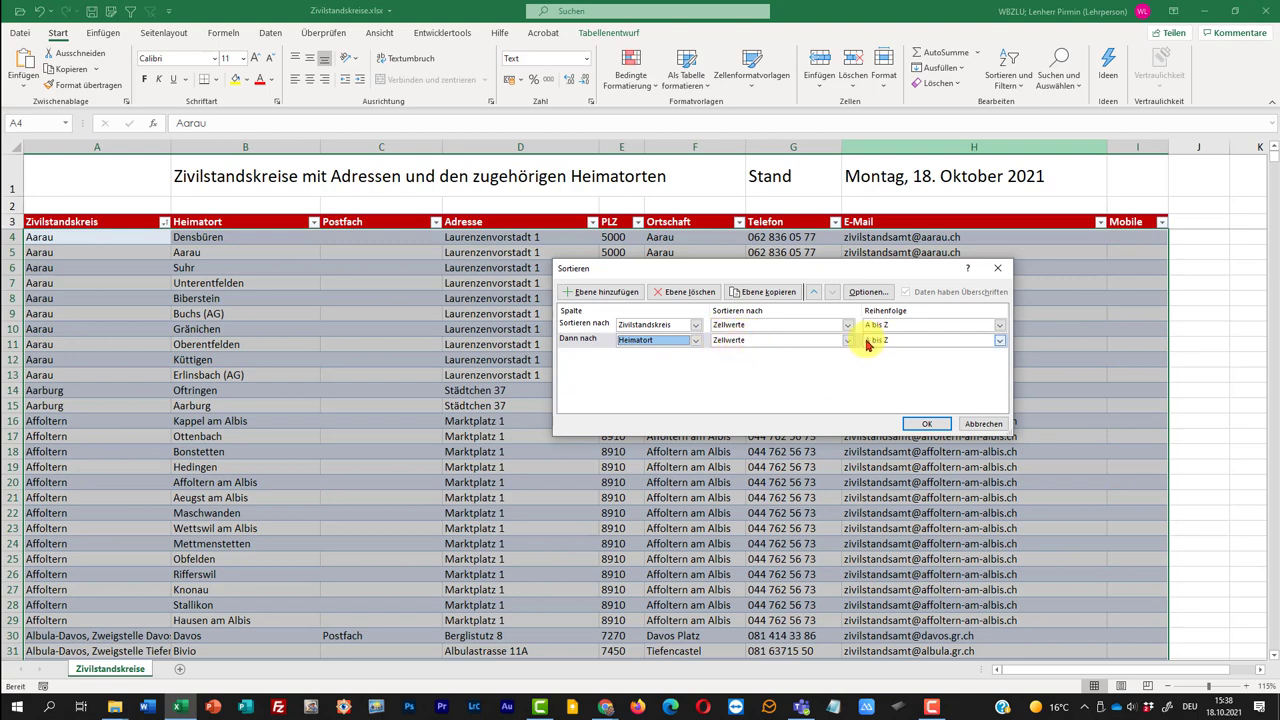
pyautogui.click(924, 423)
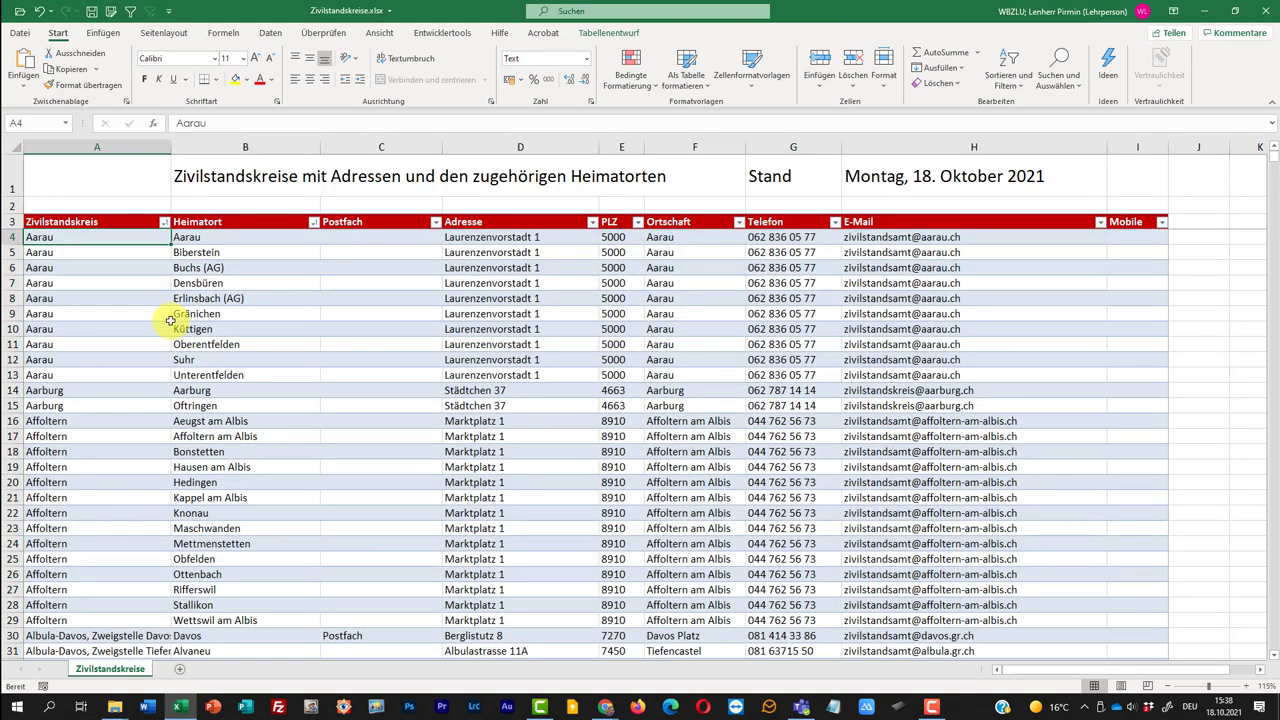
# Step: Select the Aarau district cells A4 to A11
pyautogui.moveTo(108, 237); pyautogui.dragTo(108, 375)
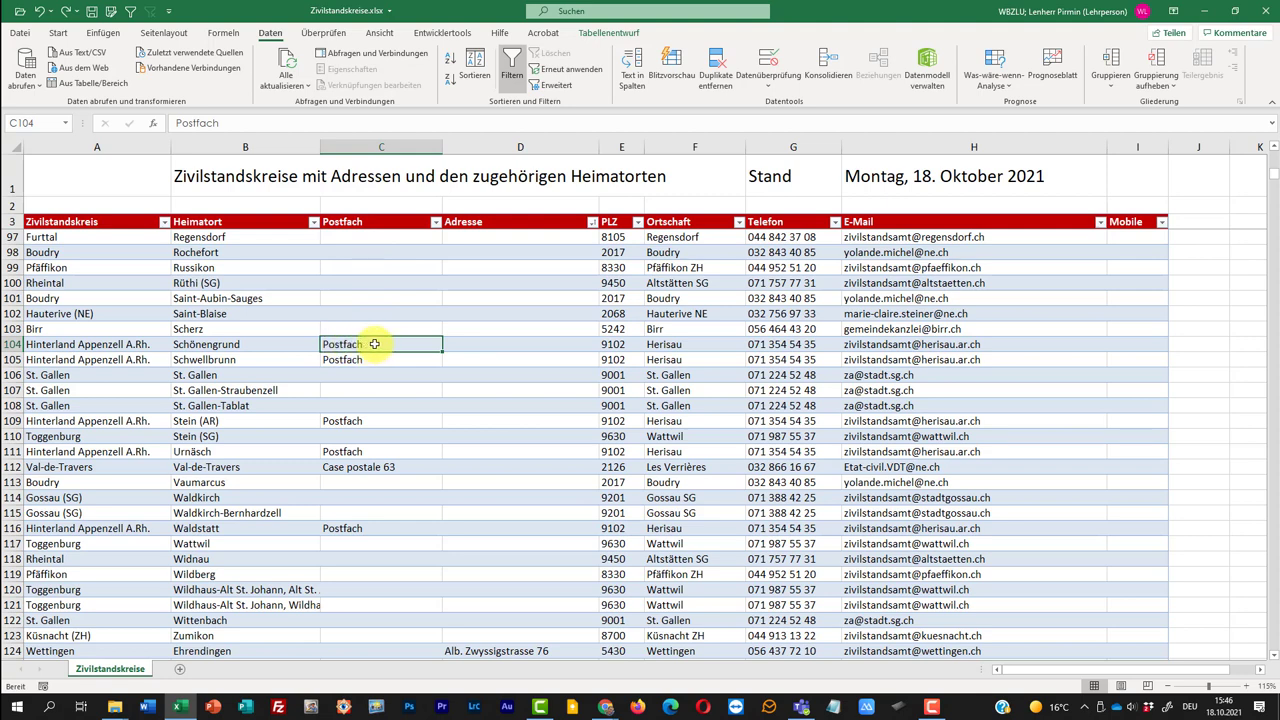
# Step: Filter the Postfach column to the single value 'Postfach', leaving 203 of 2601 records
pyautogui.click(436, 224)
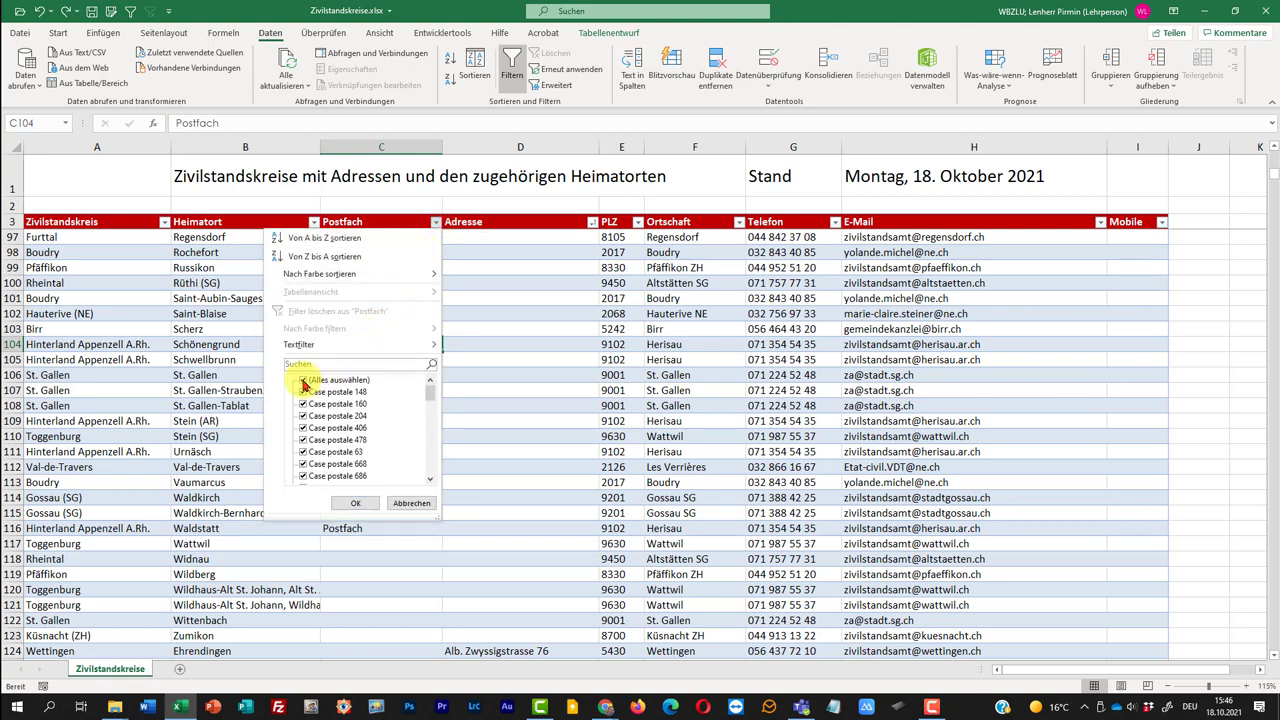
pyautogui.click(304, 382)
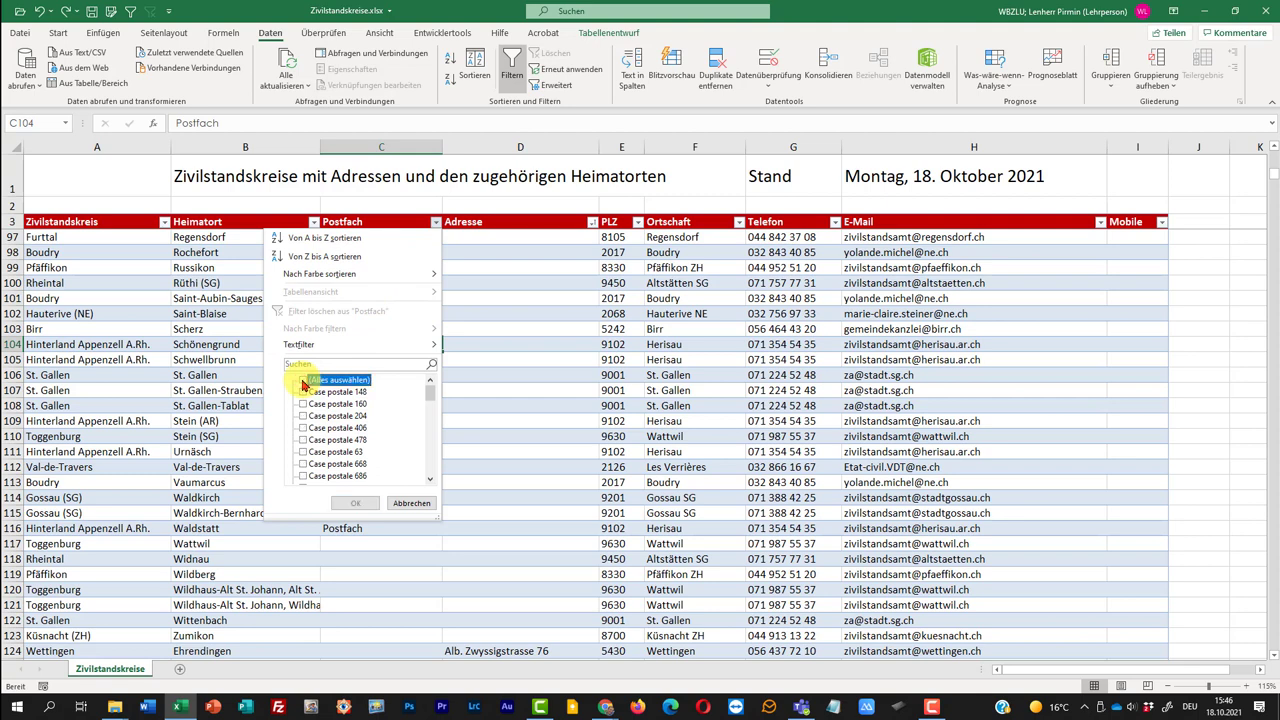
pyautogui.moveTo(429, 395); pyautogui.dragTo(428, 444)
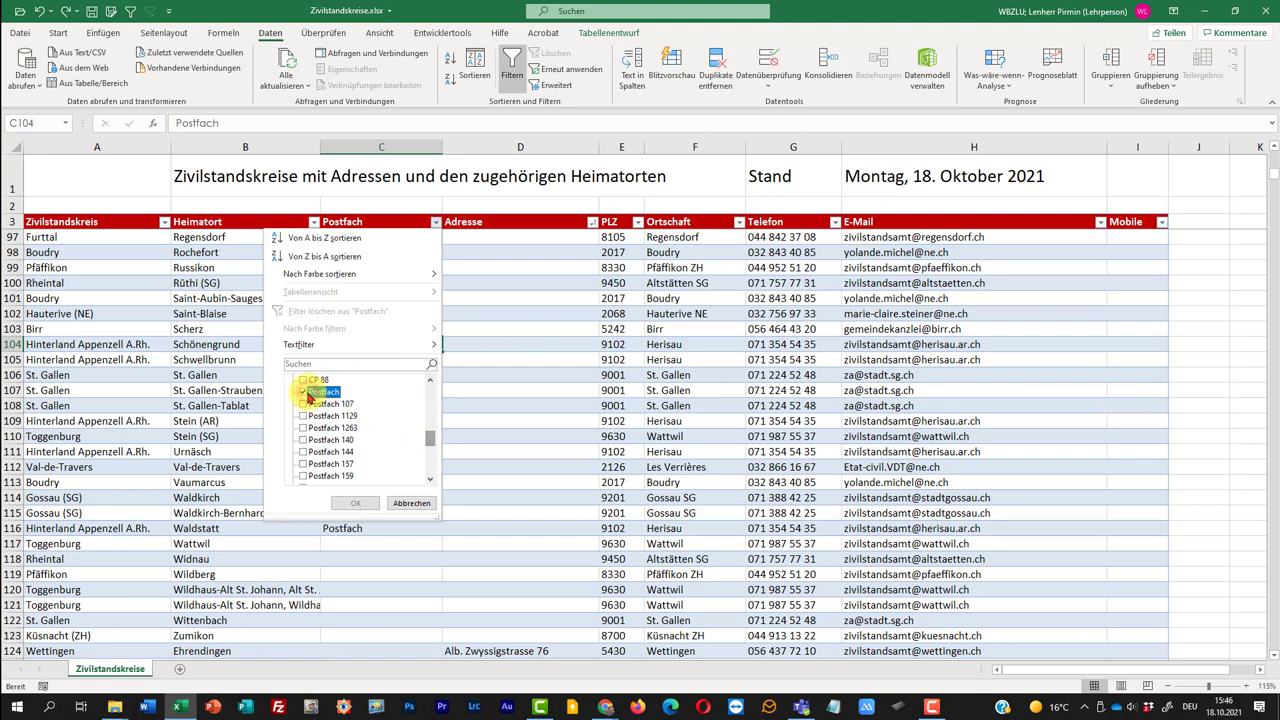
pyautogui.click(305, 393)
pyautogui.click(354, 503)
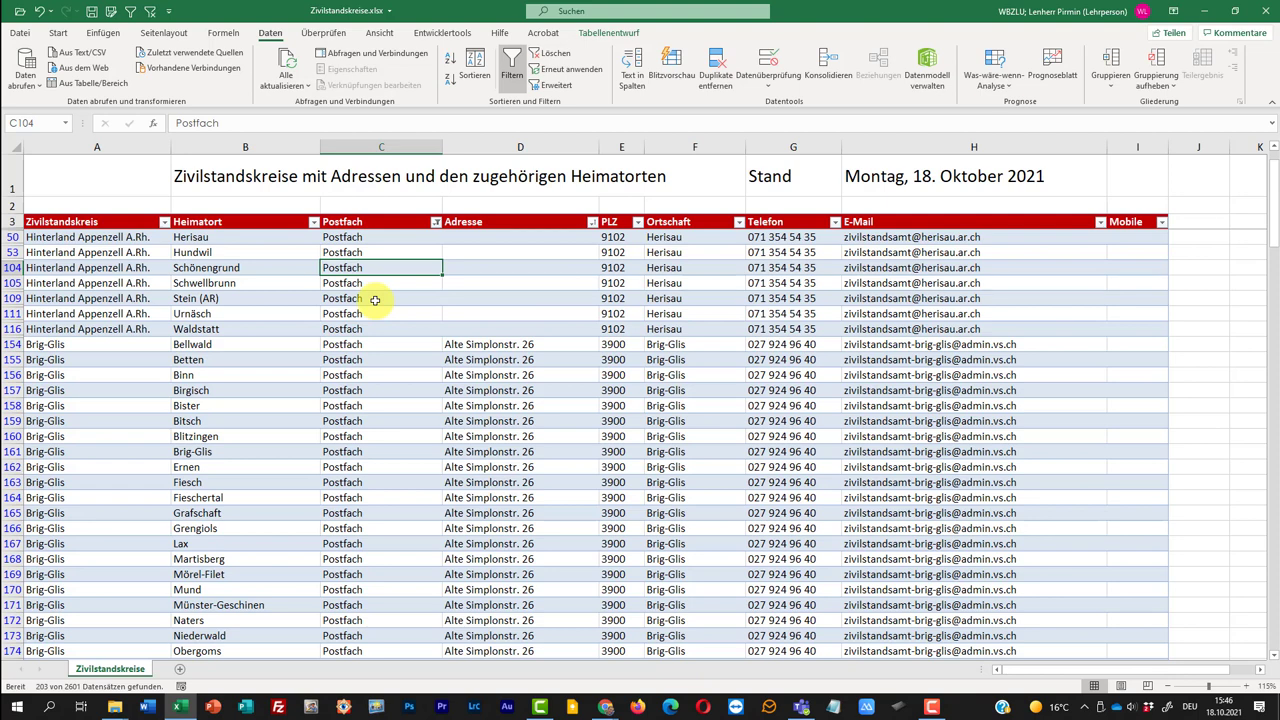
pyautogui.press('Down')
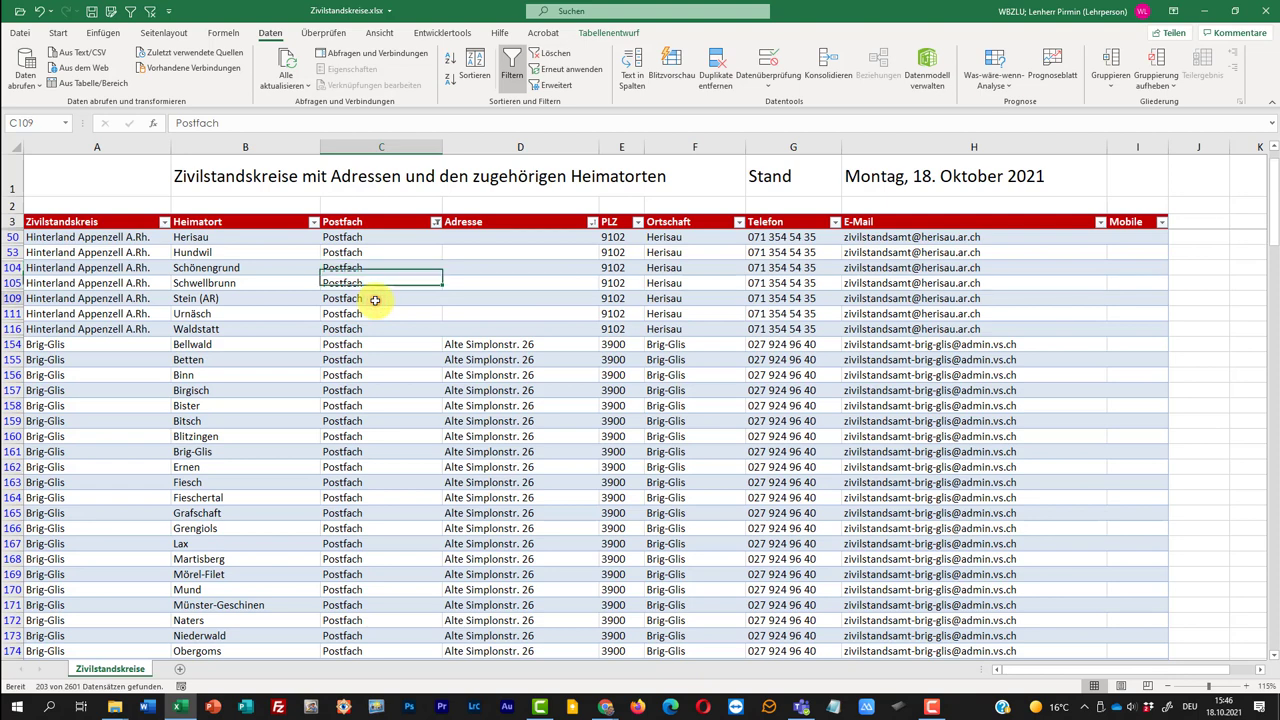
pyautogui.press('Down')
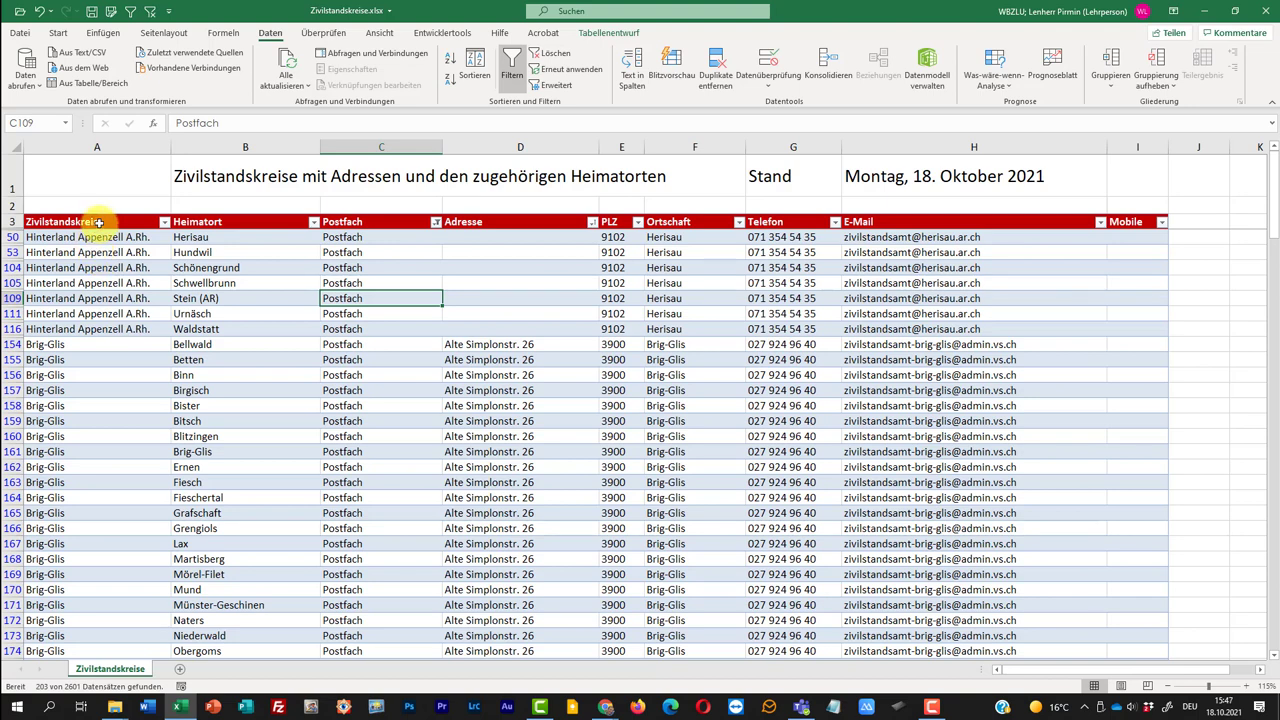
# Step: Restrict the Zivilstandskreis filter to Zofingen only, leaving 8 rows at Kirchplatz 26, PLZ 4800
pyautogui.click(165, 223)
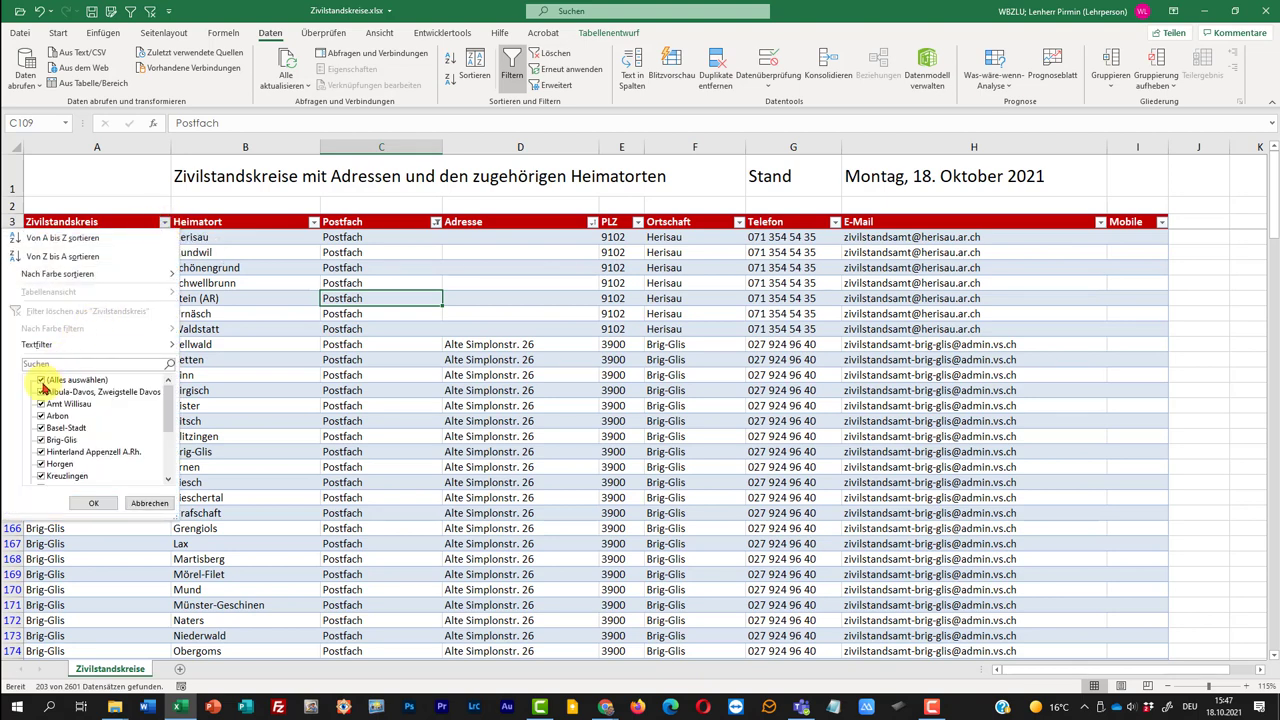
pyautogui.click(41, 381)
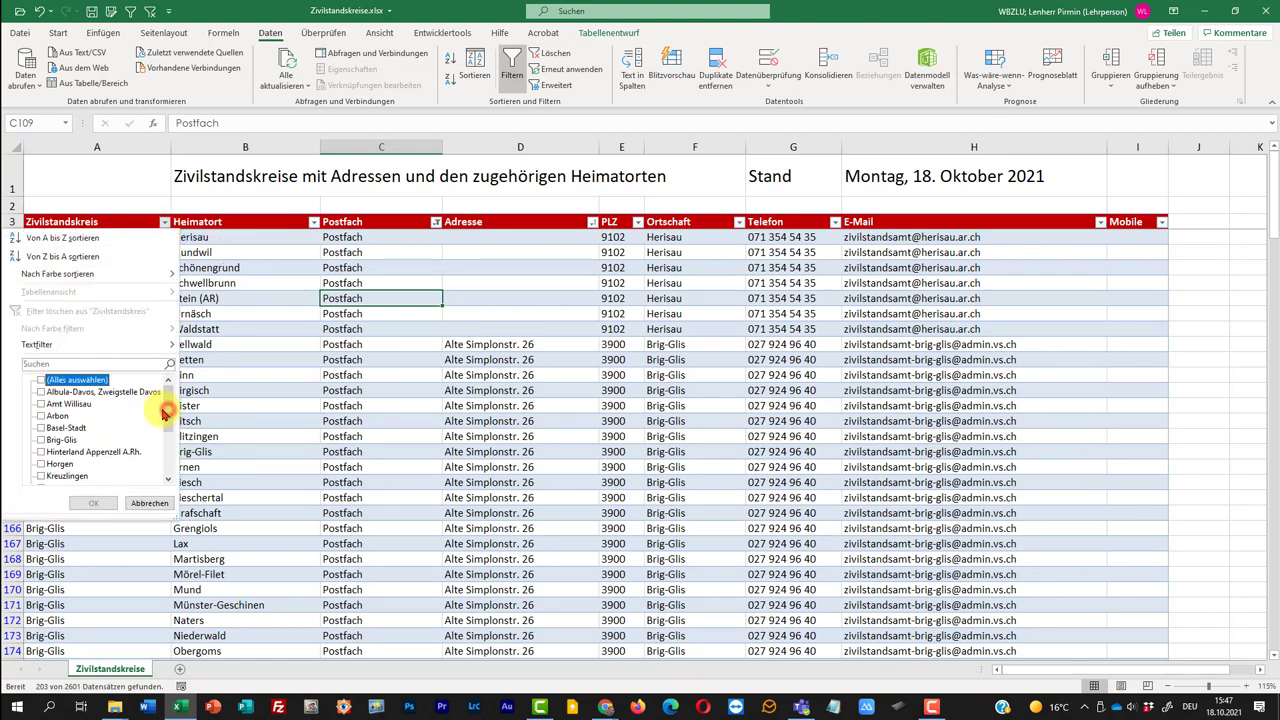
pyautogui.moveTo(168, 420); pyautogui.dragTo(170, 462)
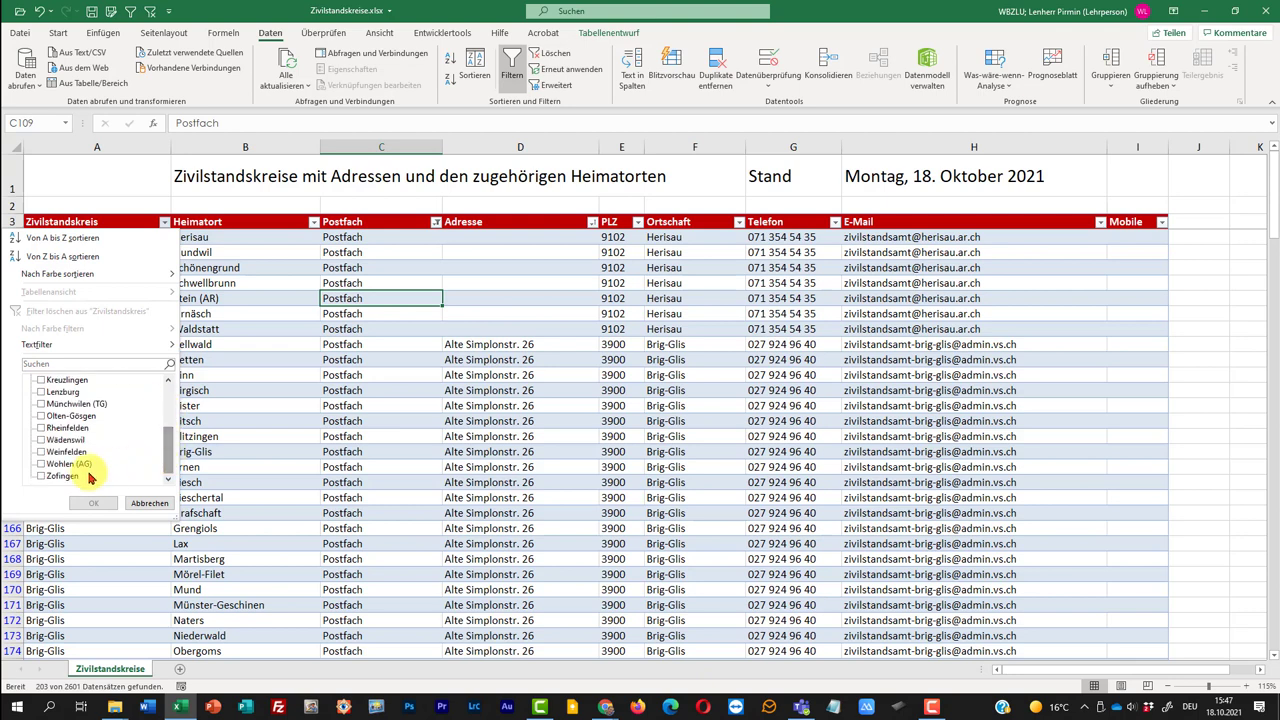
pyautogui.click(42, 477)
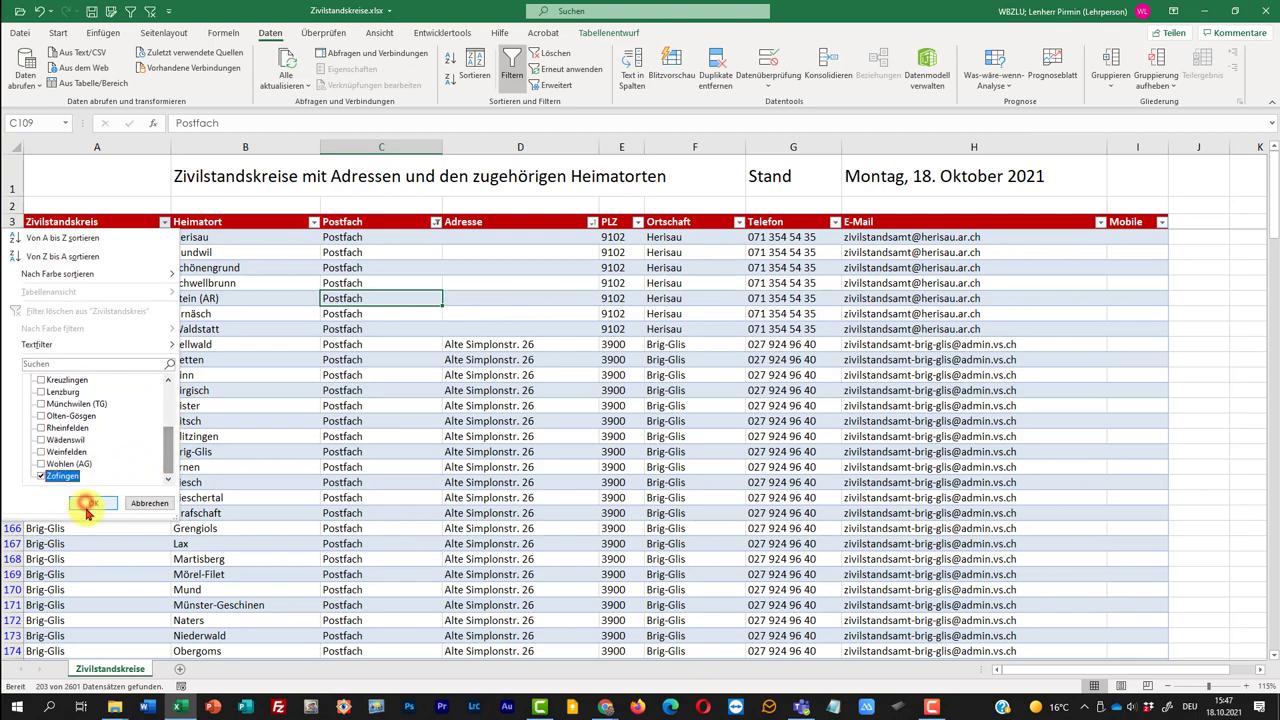
pyautogui.click(88, 503)
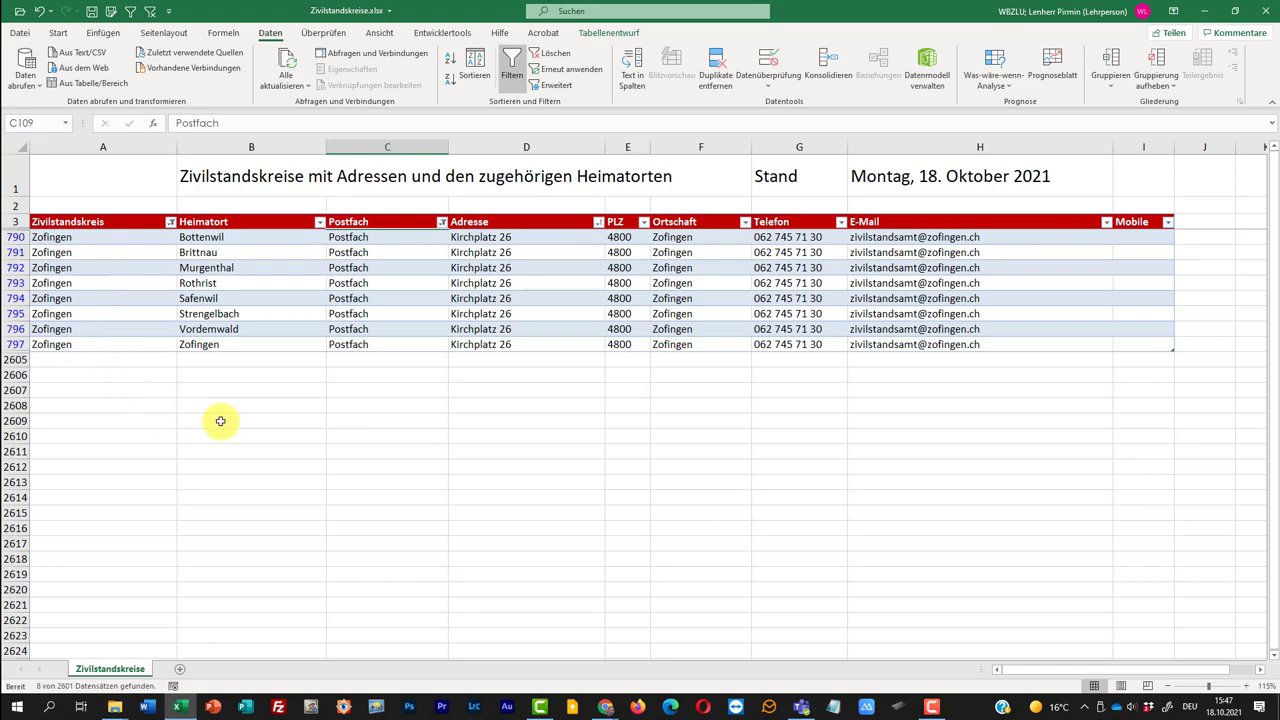
# Step: Clear the Postfach and Zivilstandskreis filters with Daten > Löschen so all records show
pyautogui.click(376, 343)
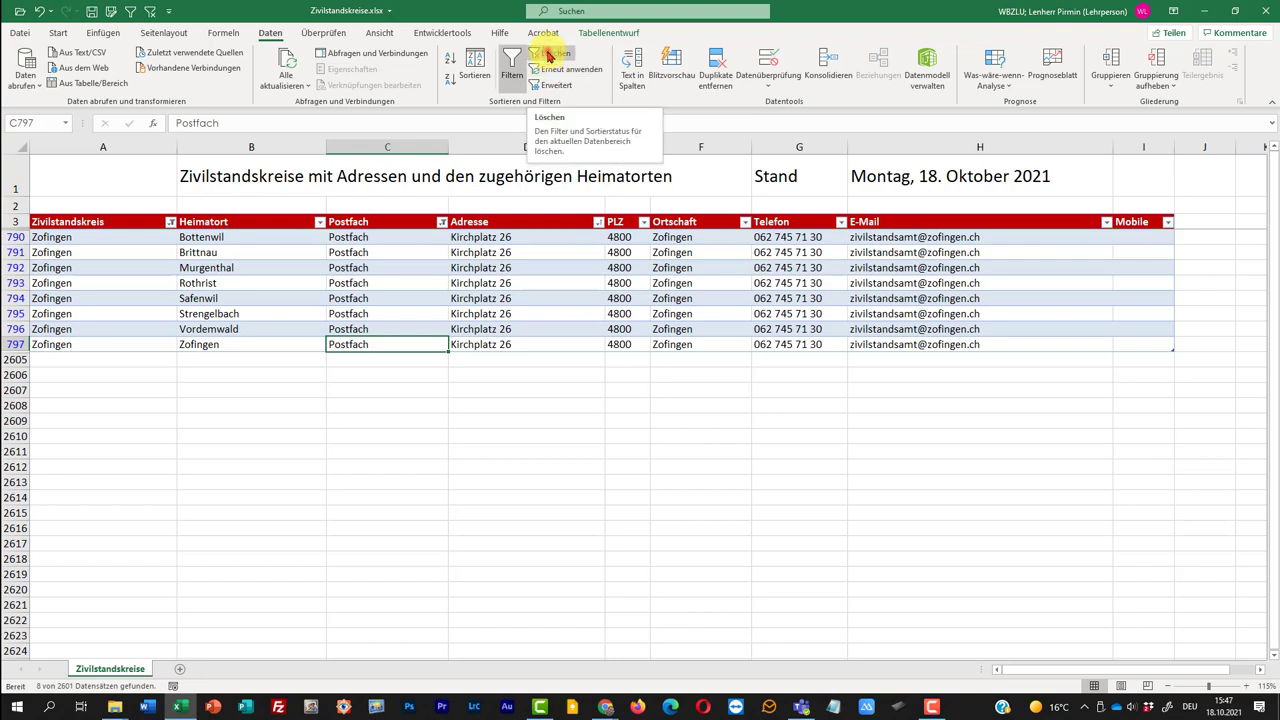
pyautogui.click(548, 55)
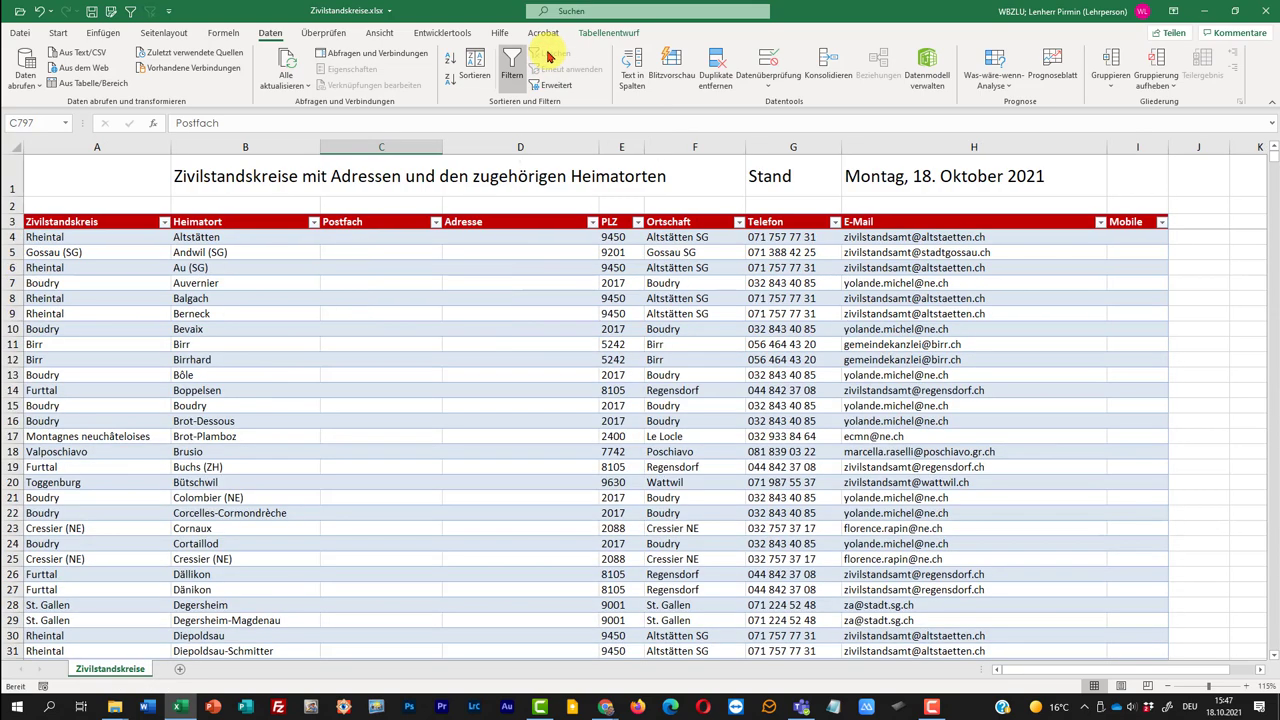